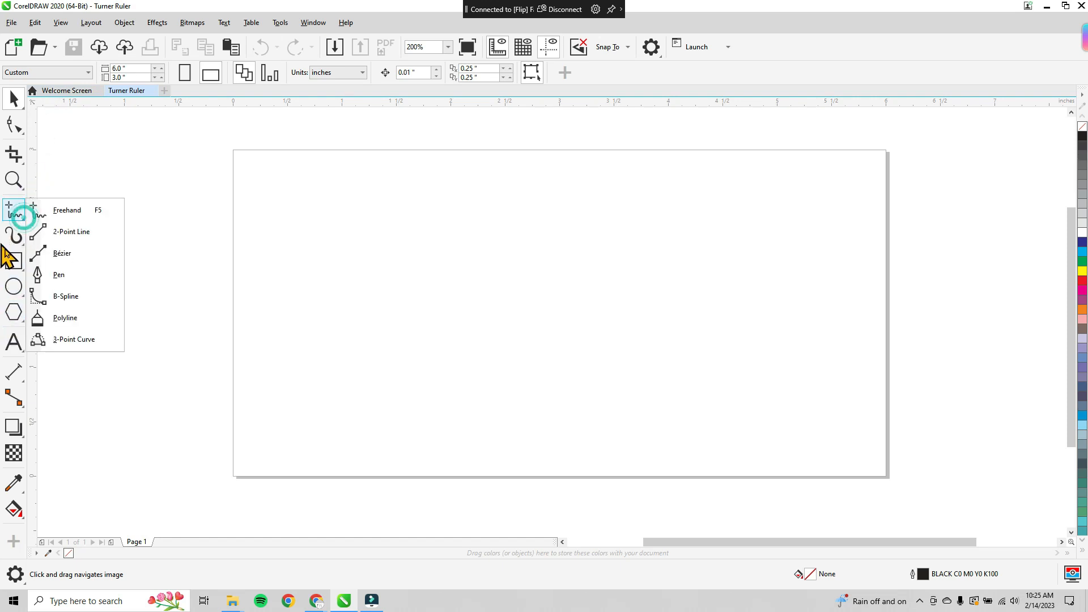
Choose the 2-Point Line tool from the line-tool flyout
{"action": "left_click", "coordinate": [19, 238]}
{"action": "left_click", "coordinate": [17, 219]}
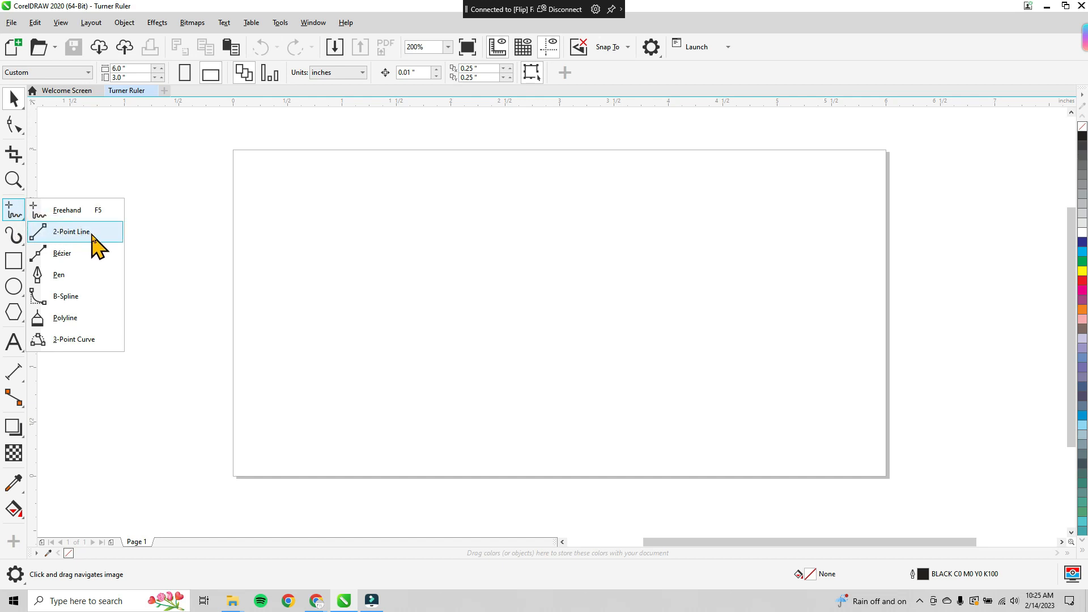
{"action": "left_click", "coordinate": [72, 231]}
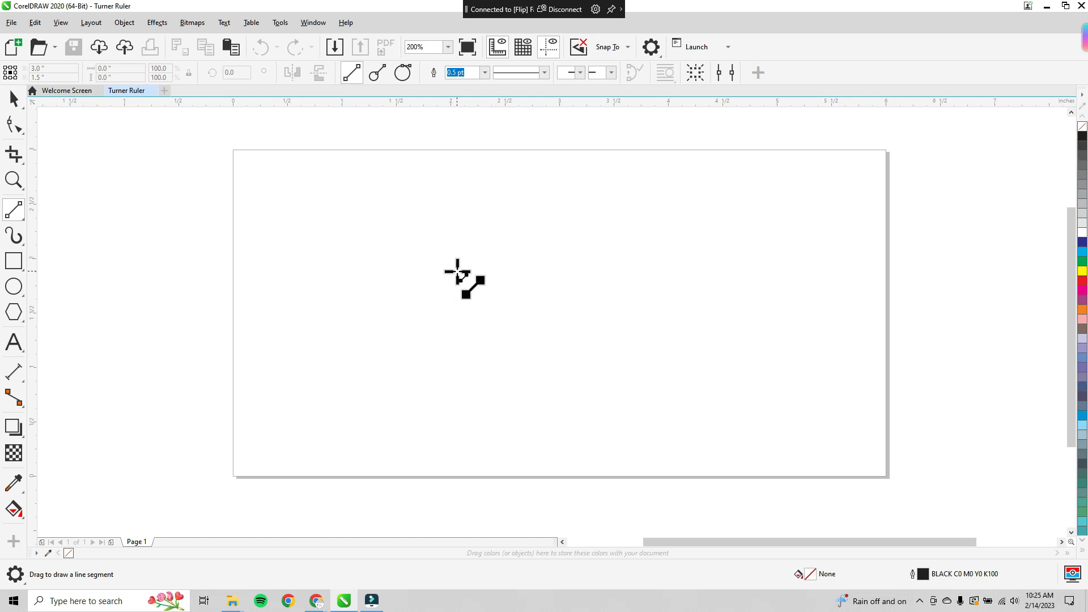
Draw a vertical line on the page sized 0.5 inch tall as the first tick mark
{"action": "mouse_move", "coordinate": [417, 230]}
{"action": "left_mouse_down"}
{"action": "mouse_move", "coordinate": [505, 230]}
{"action": "mouse_move", "coordinate": [311, 256]}
{"action": "mouse_move", "coordinate": [348, 229]}
{"action": "mouse_move", "coordinate": [363, 267]}
{"action": "mouse_move", "coordinate": [414, 299]}
{"action": "mouse_move", "coordinate": [376, 295]}
{"action": "mouse_move", "coordinate": [456, 300]}
{"action": "mouse_move", "coordinate": [493, 247]}
{"action": "mouse_move", "coordinate": [477, 289]}
{"action": "mouse_move", "coordinate": [417, 312]}
{"action": "mouse_move", "coordinate": [420, 338]}
{"action": "left_mouse_up"}
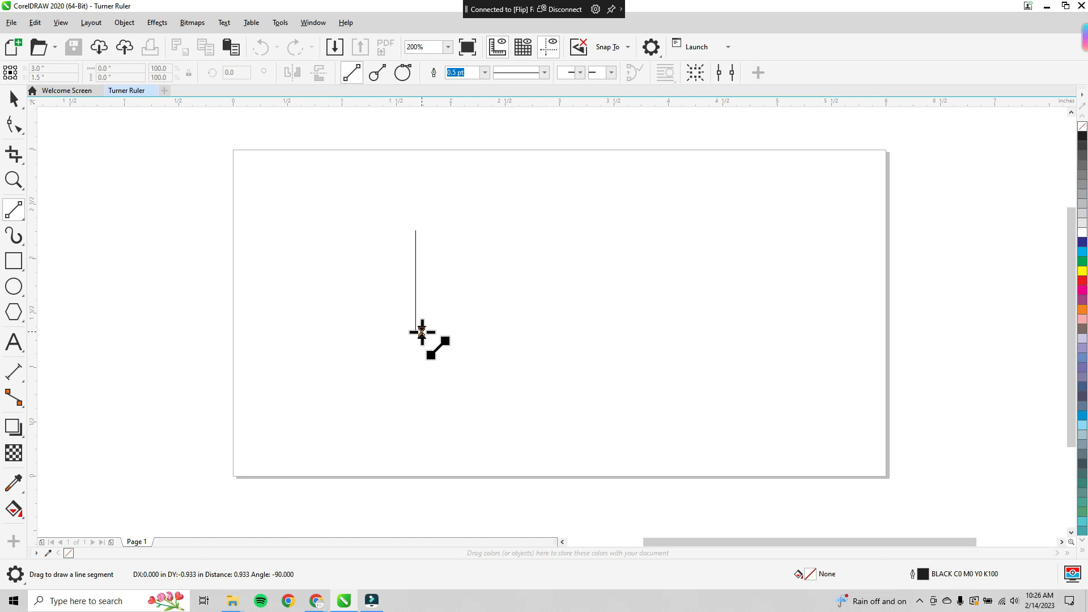
{"action": "left_click_drag", "start_coordinate": [422, 333], "coordinate": [416, 335]}
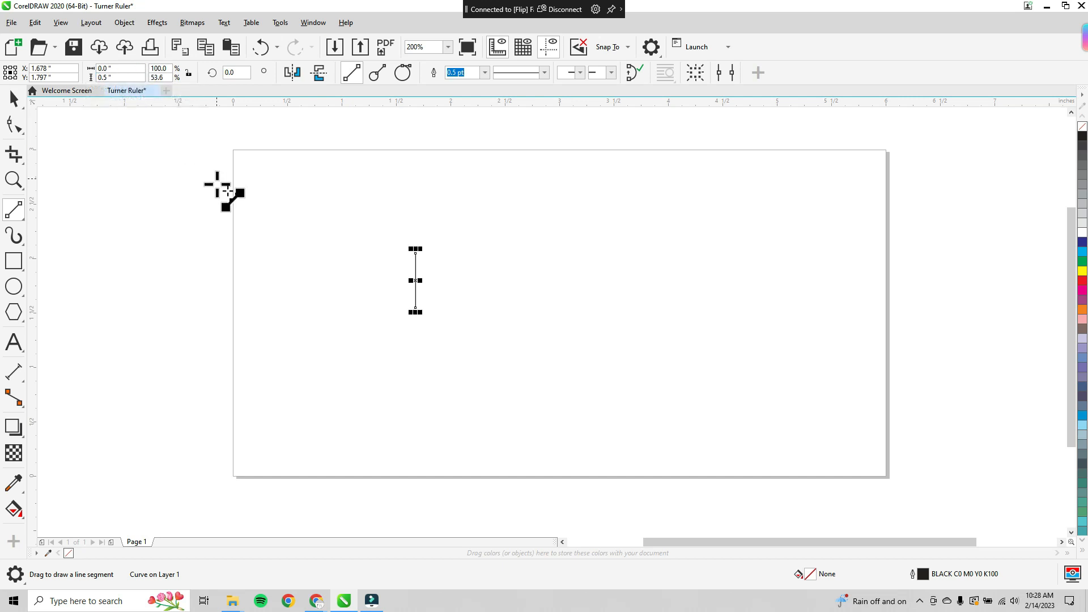
{"action": "scroll", "coordinate": [437, 272], "scroll_direction": "right", "scroll_amount": 1}
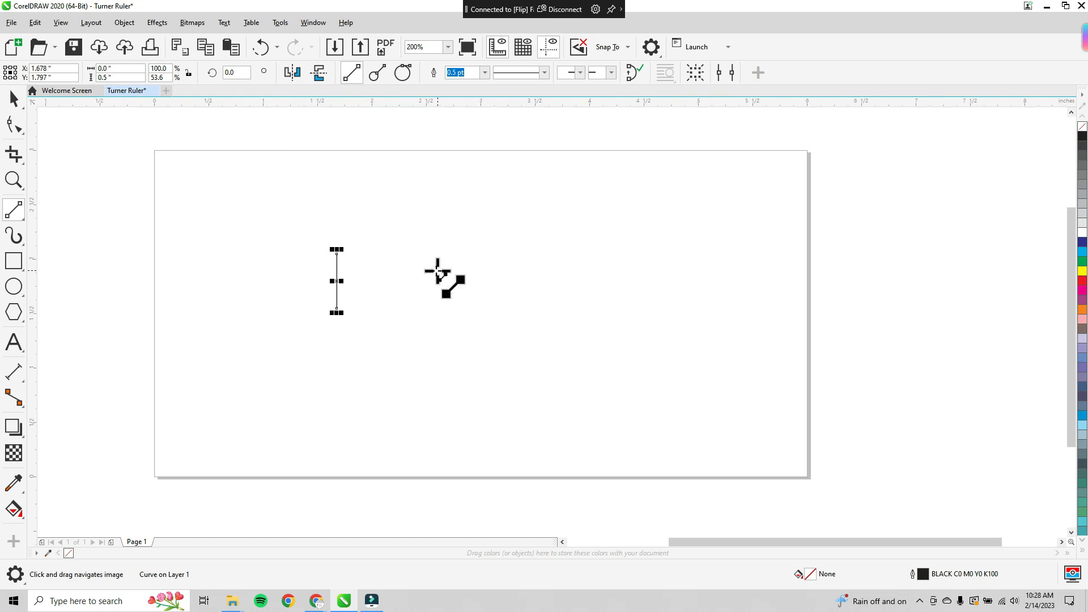
Duplicate the 0.5-inch tick with Ctrl+D until seven copies step diagonally across the page
{"action": "key", "text": "ctrl+d"}
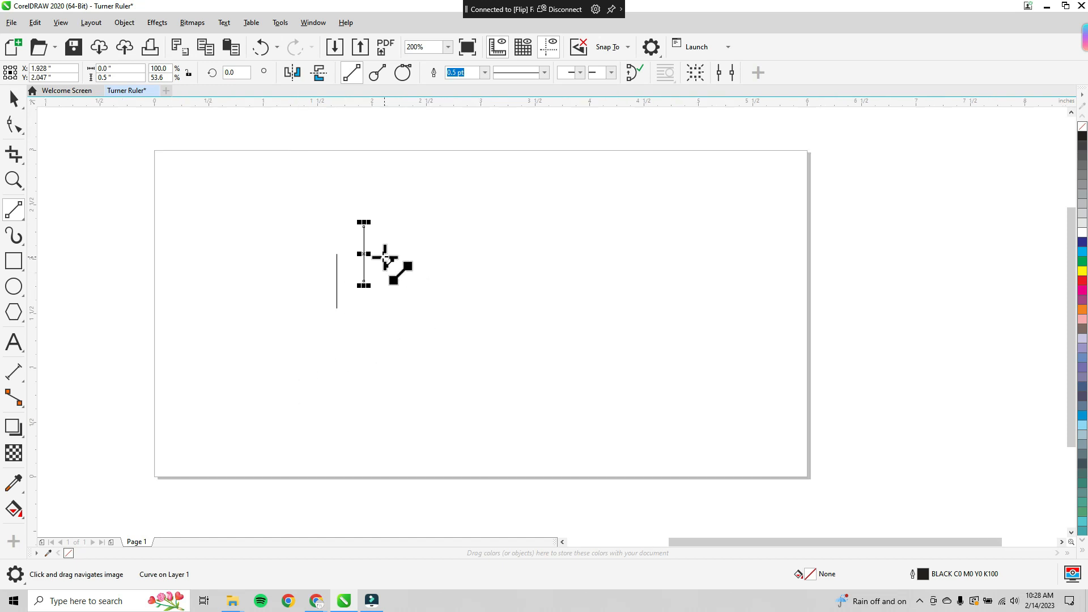
{"action": "key", "text": "ctrl+d"}
{"action": "key", "text": "ctrl+d"}
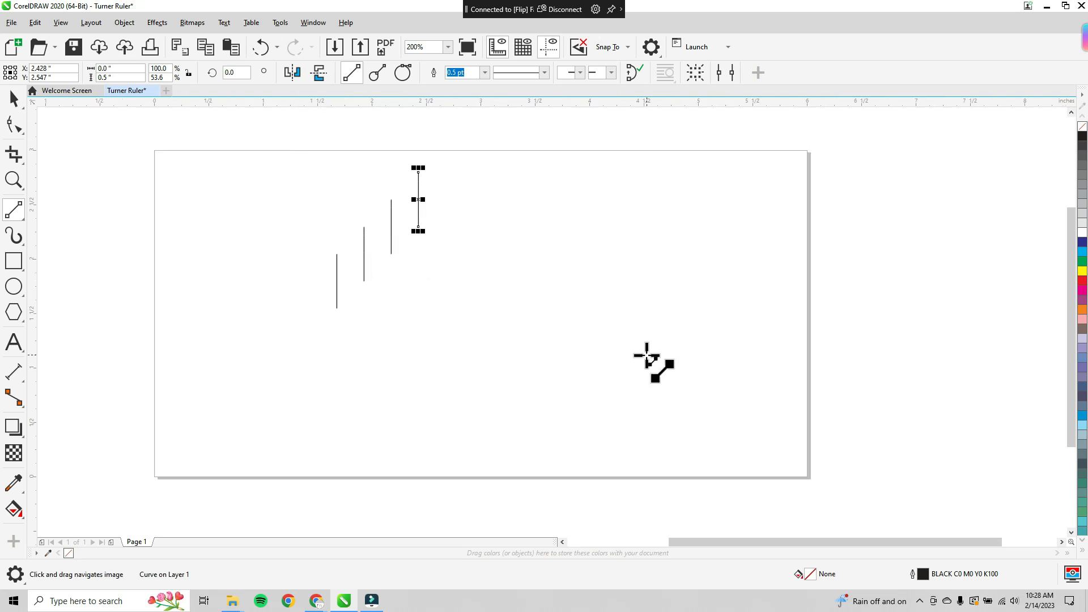
{"action": "key", "text": "ctrl+d"}
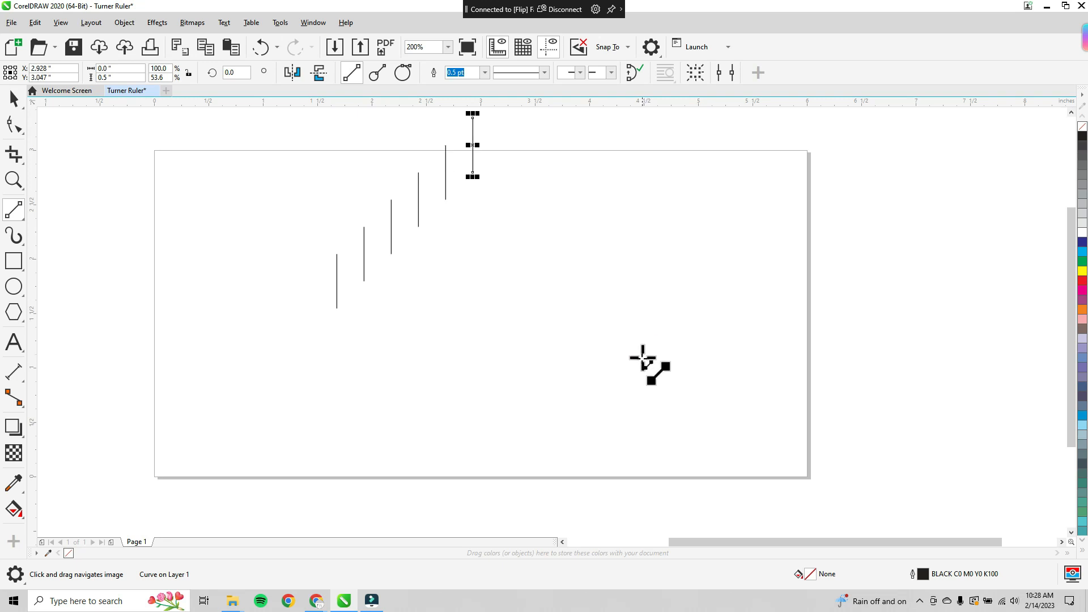
{"action": "key", "text": "ctrl+d"}
{"action": "left_click_drag", "start_coordinate": [620, 329], "coordinate": [620, 408]}
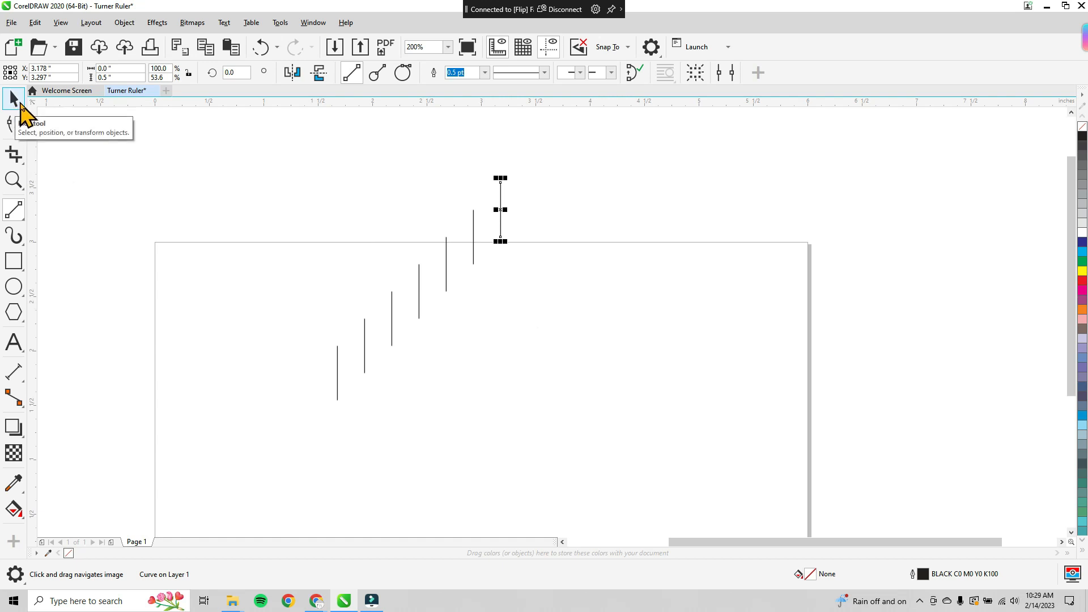
Marquee-select all seven tick lines and bring up Object > Align and Distribute
{"action": "left_click", "coordinate": [19, 99]}
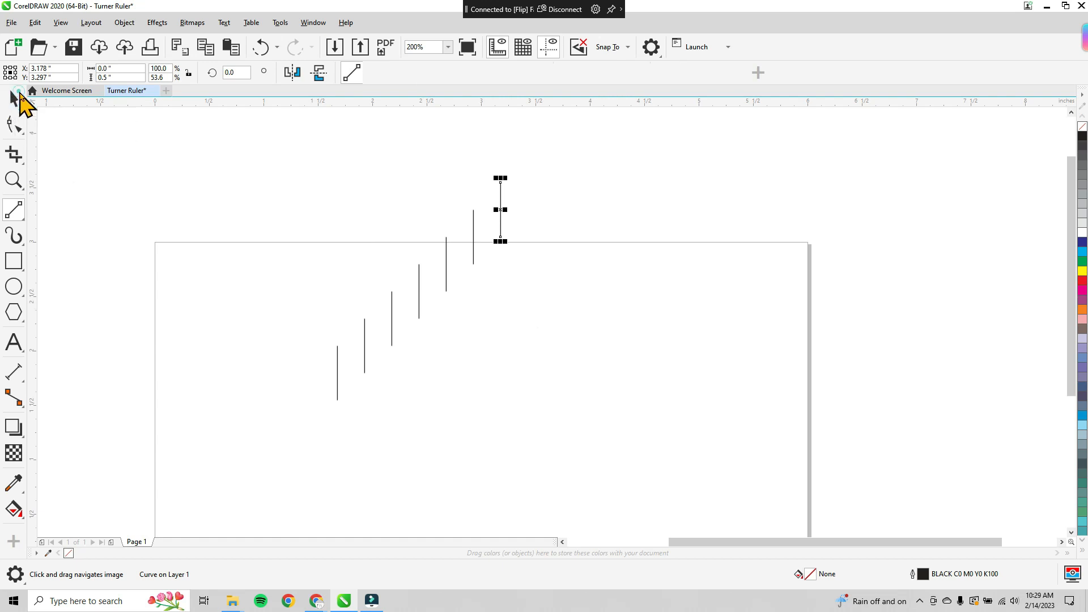
{"action": "left_click", "coordinate": [591, 139]}
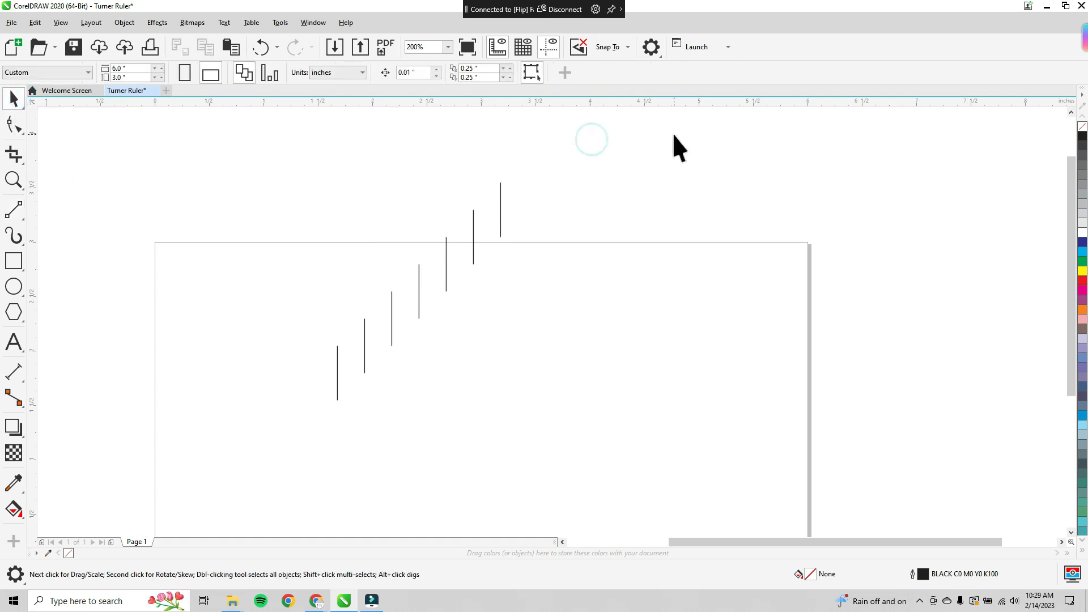
{"action": "left_click_drag", "start_coordinate": [256, 413], "coordinate": [245, 424]}
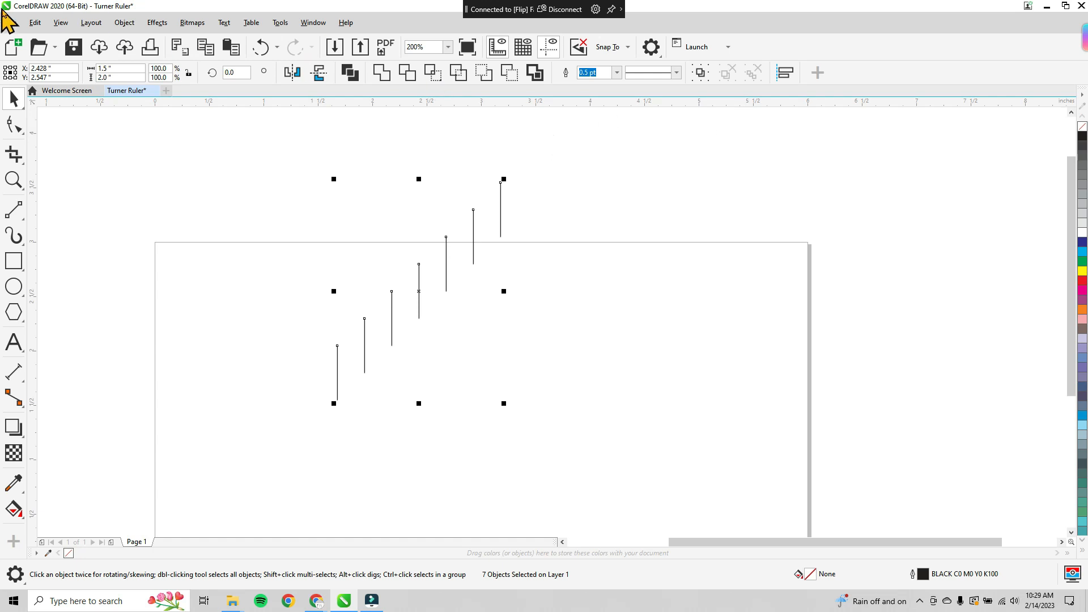
{"action": "left_click", "coordinate": [126, 26]}
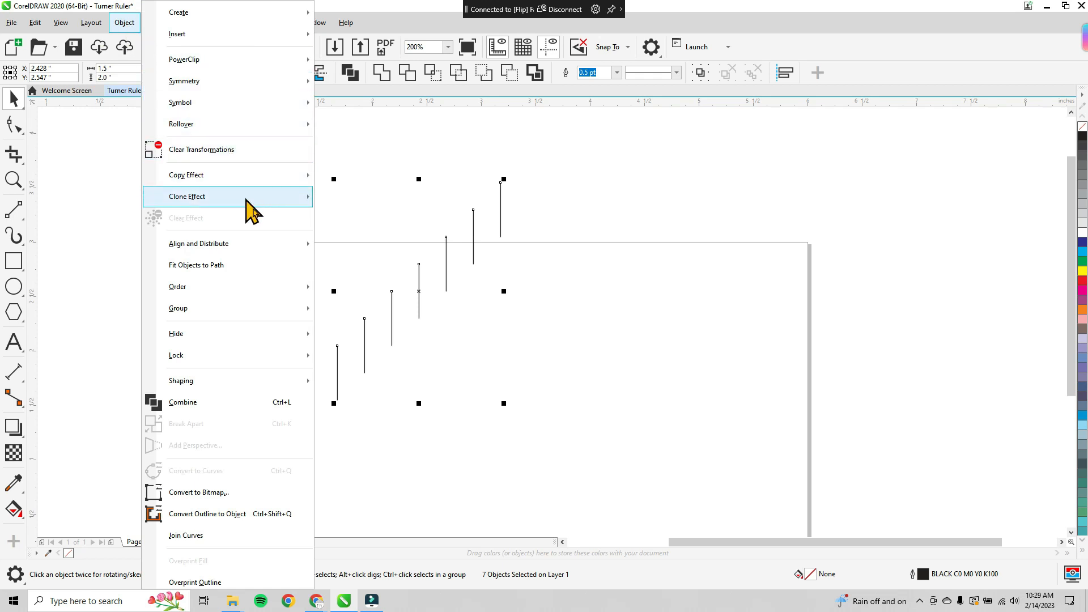
{"action": "mouse_move", "coordinate": [199, 243]}
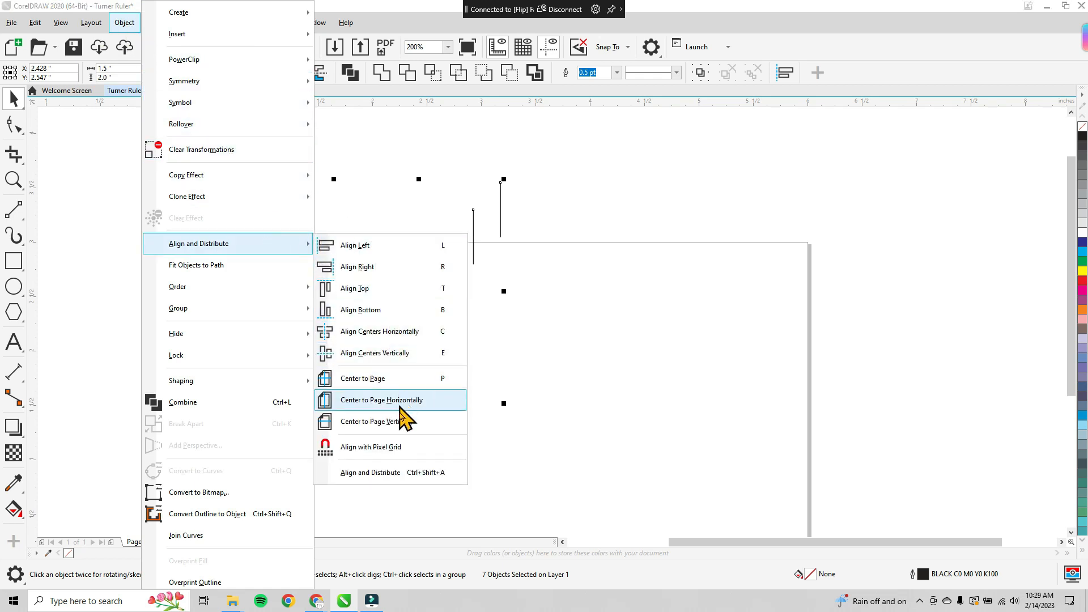
{"action": "left_click", "coordinate": [399, 473]}
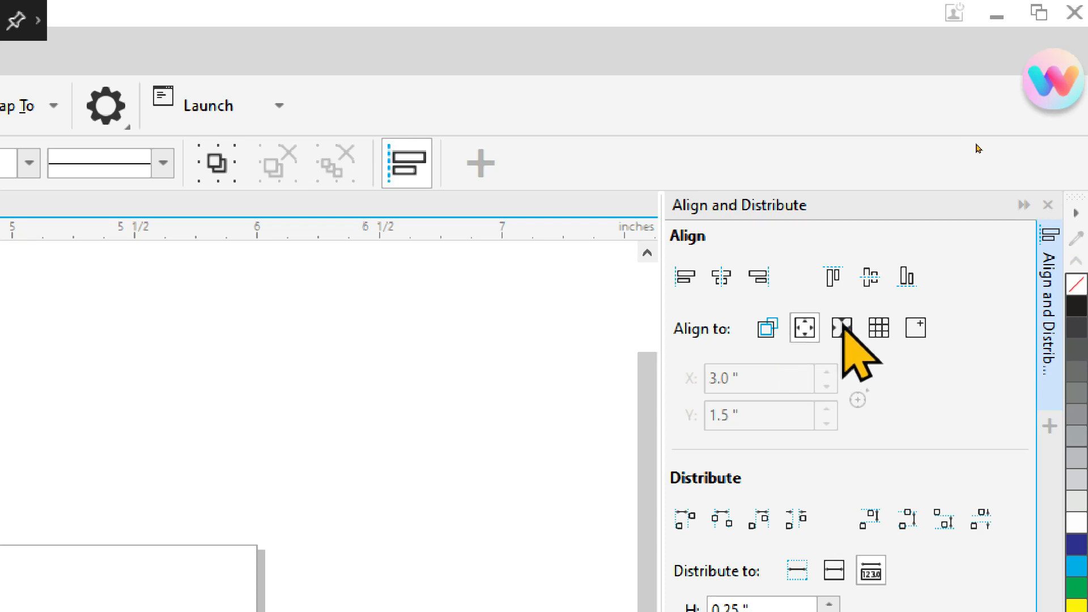
Align the seven tick lines to the top relative to the page edge
{"action": "left_click", "coordinate": [768, 330]}
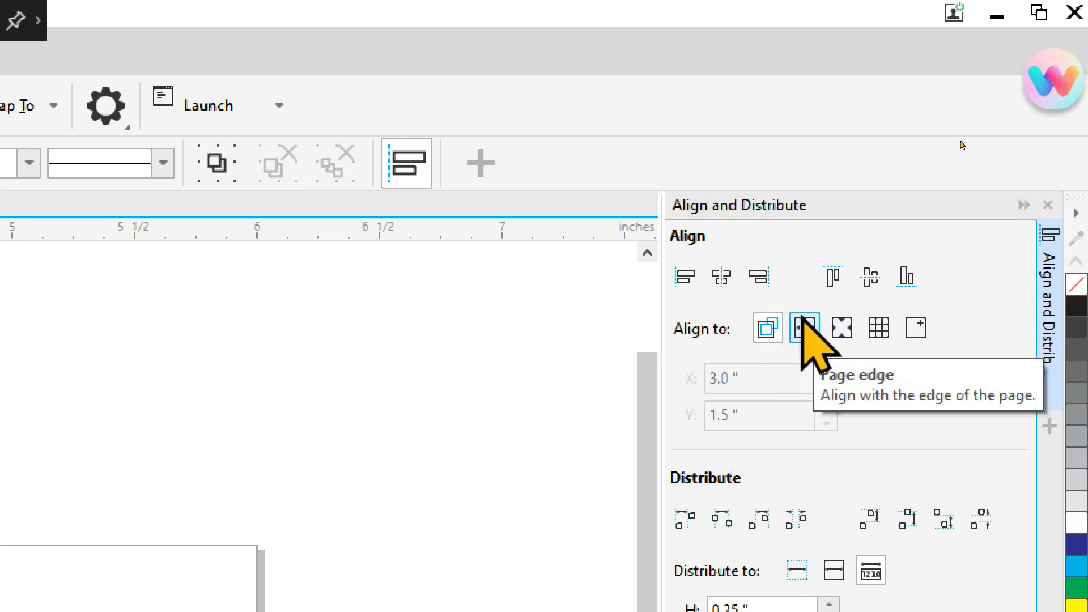
{"action": "left_click", "coordinate": [803, 325]}
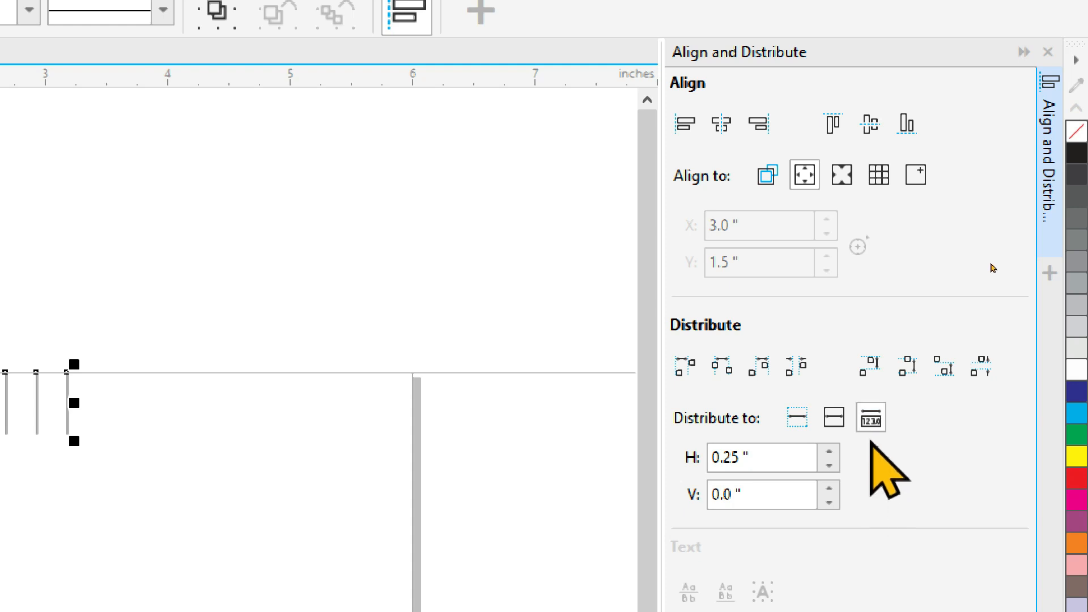
Distribute the tick lines horizontally with 1-inch object spacing
{"action": "left_click", "coordinate": [877, 408]}
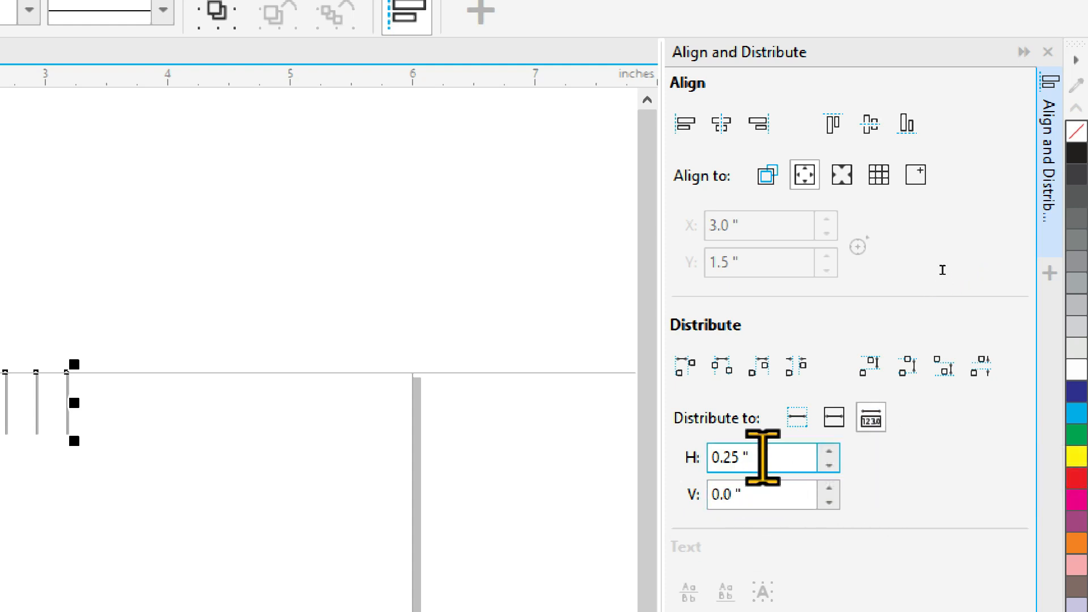
{"action": "key", "text": "Return"}
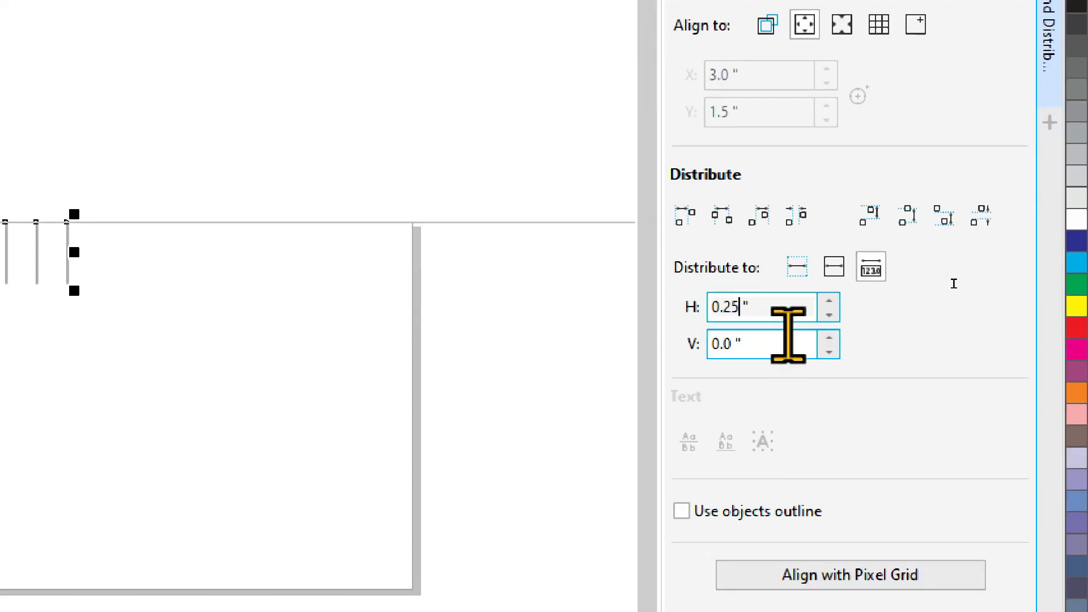
{"action": "key", "text": "BackSpace"}
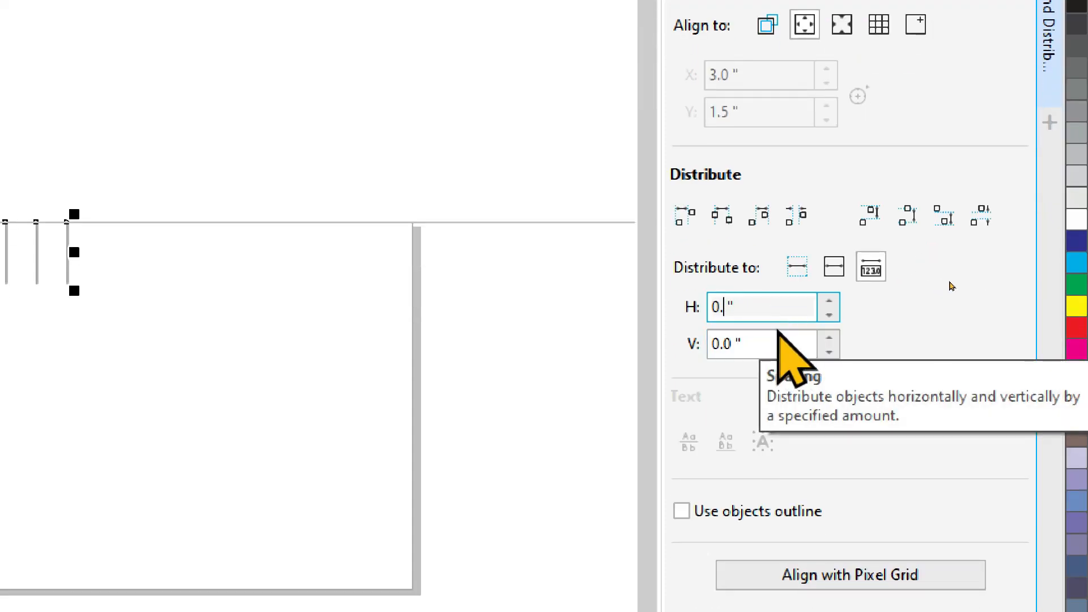
{"action": "key", "text": "BackSpace"}
{"action": "type", "text": "1"}
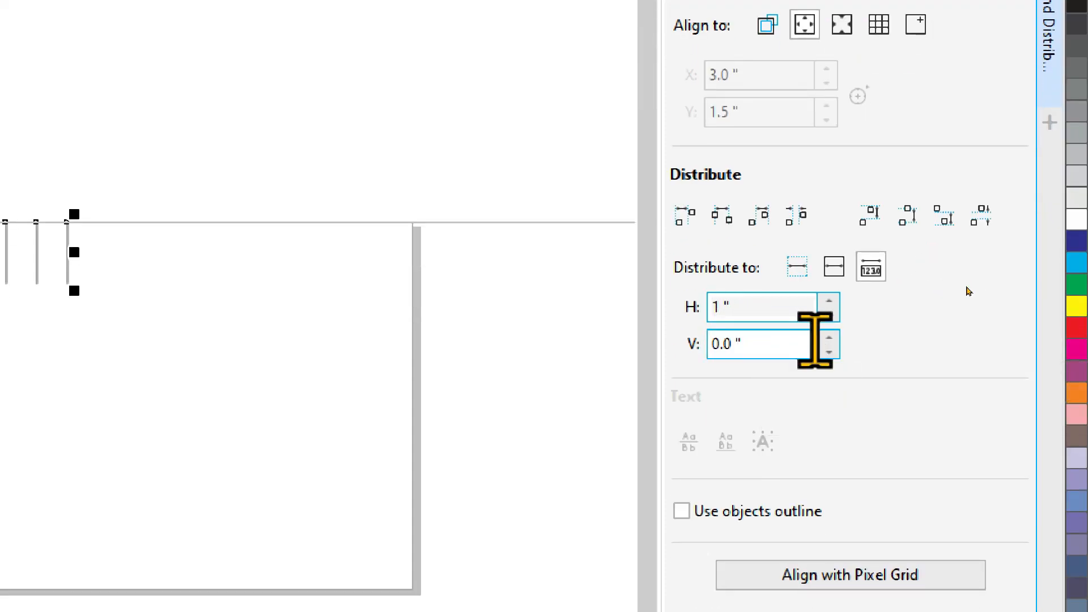
{"action": "left_click", "coordinate": [798, 217]}
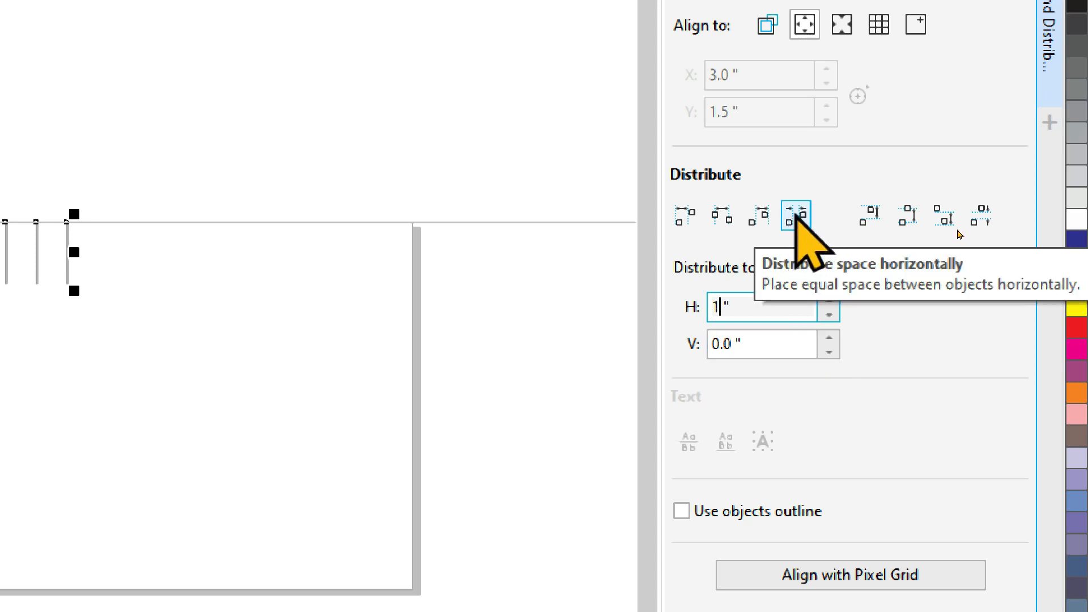
{"action": "left_click", "coordinate": [798, 216]}
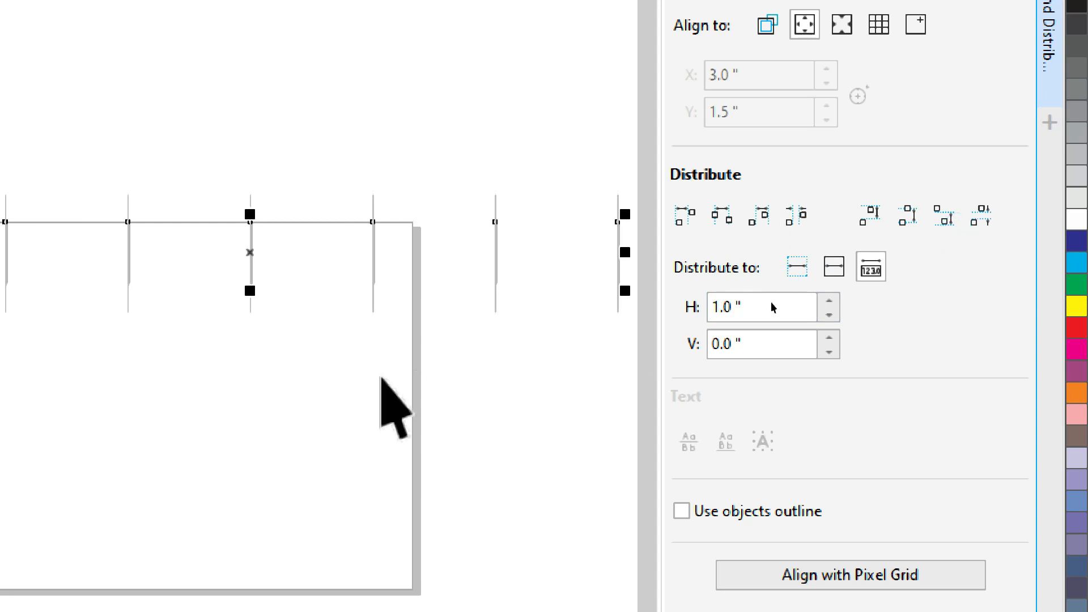
{"action": "scroll", "coordinate": [374, 367], "scroll_direction": "down", "scroll_amount": 2}
{"action": "mouse_move", "coordinate": [375, 367]}
{"action": "left_mouse_down"}
{"action": "mouse_move", "coordinate": [539, 364]}
{"action": "mouse_move", "coordinate": [545, 343]}
{"action": "mouse_move", "coordinate": [443, 391]}
{"action": "mouse_move", "coordinate": [383, 389]}
{"action": "left_mouse_up"}
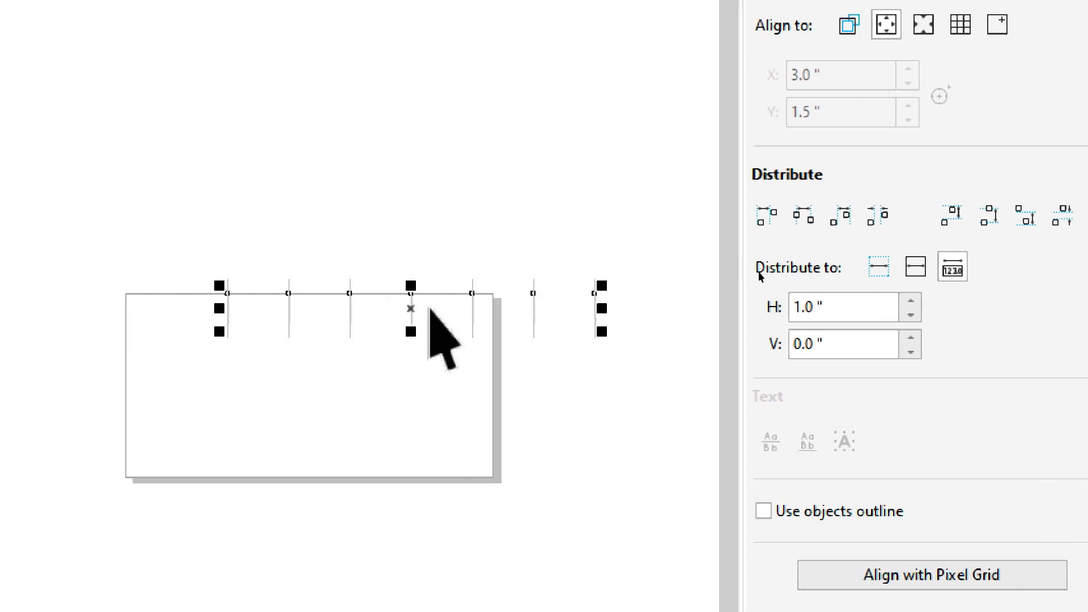
Drag the row of tick lines down until their tops snap to the page's top edge
{"action": "left_click_drag", "start_coordinate": [408, 307], "coordinate": [310, 312]}
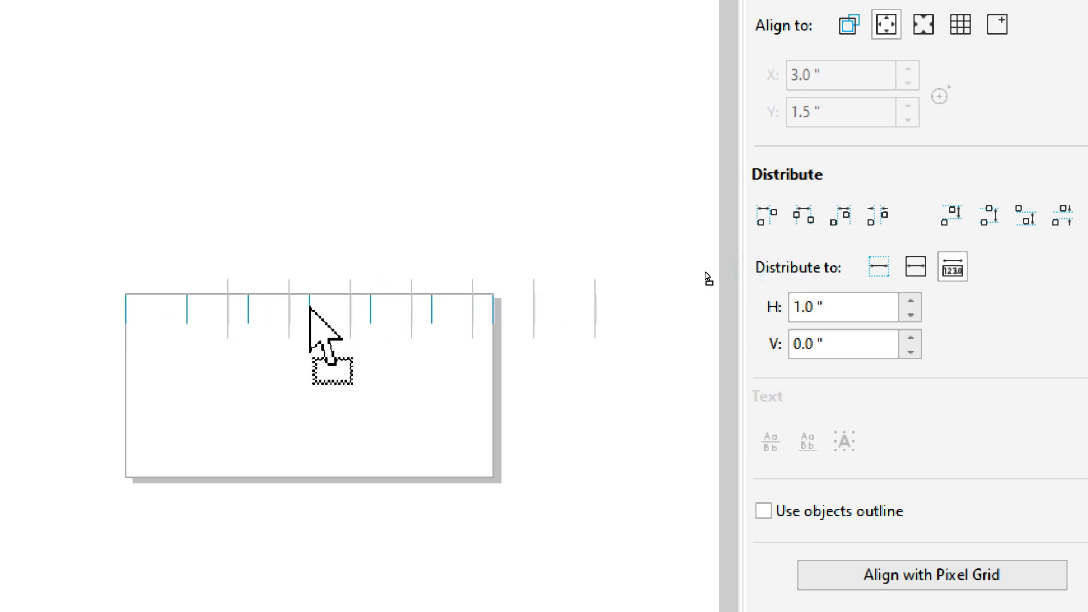
{"action": "left_click_drag", "start_coordinate": [309, 311], "coordinate": [323, 313]}
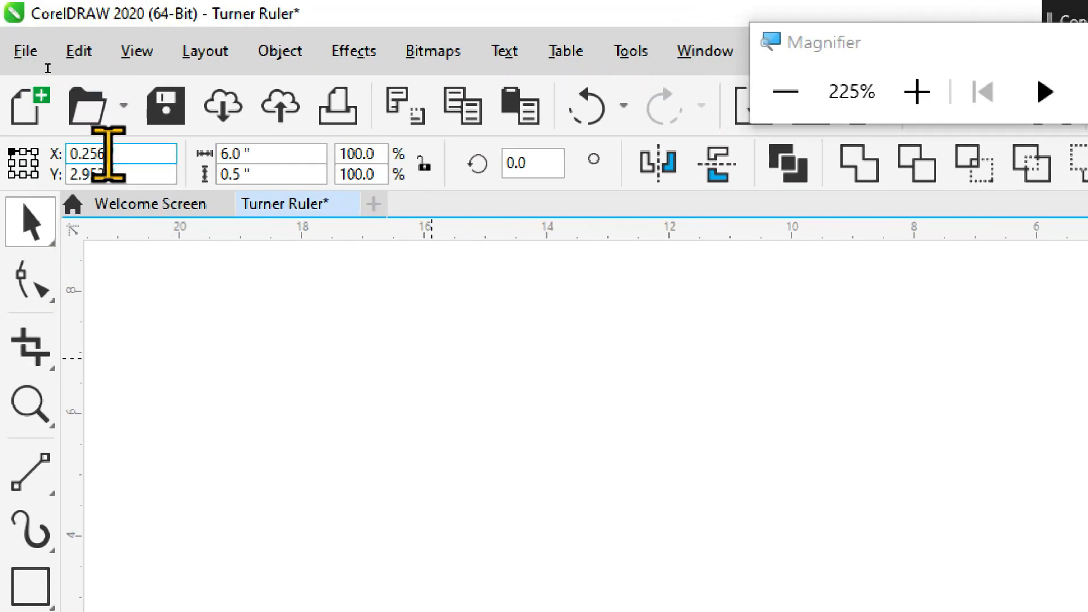
Set the tick row's position to X 0 and Y 3 inches on the property bar
{"action": "left_click_drag", "start_coordinate": [109, 154], "coordinate": [79, 154]}
{"action": "type", "text": "0\""}
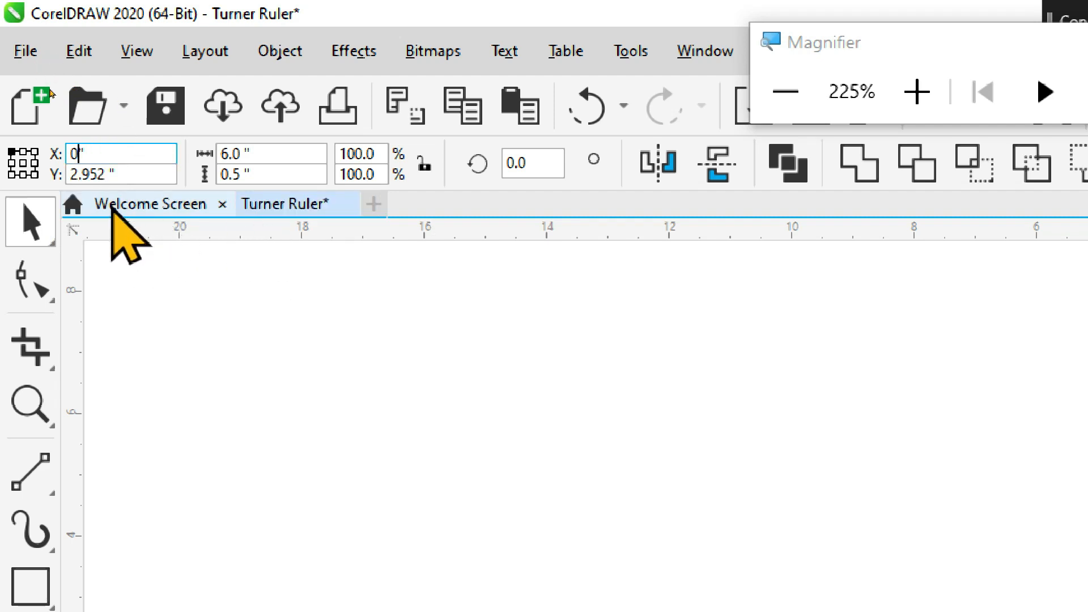
{"action": "key", "text": "Tab"}
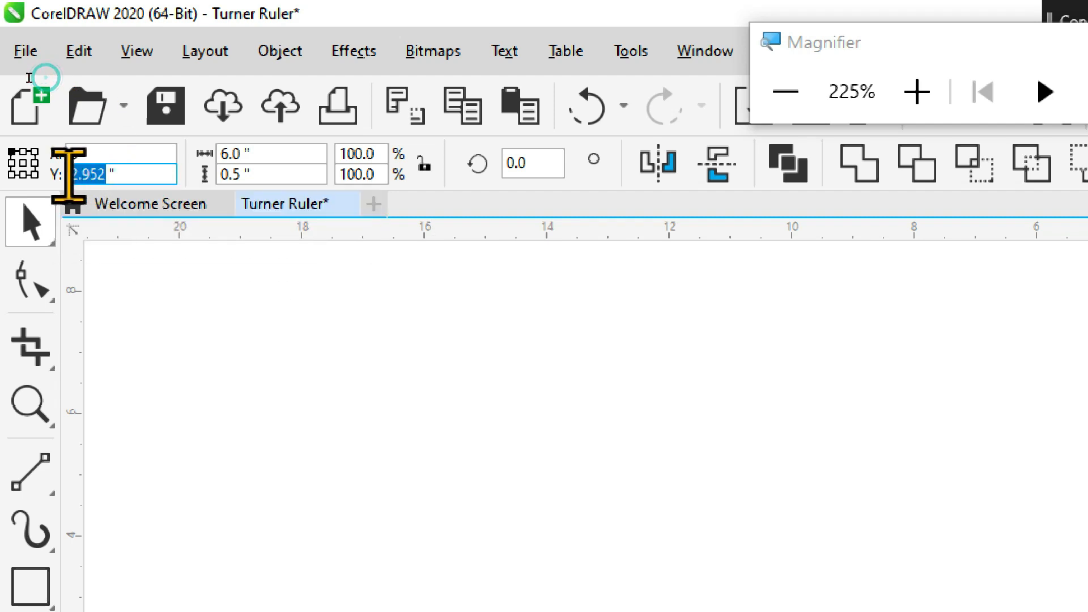
{"action": "type", "text": "3"}
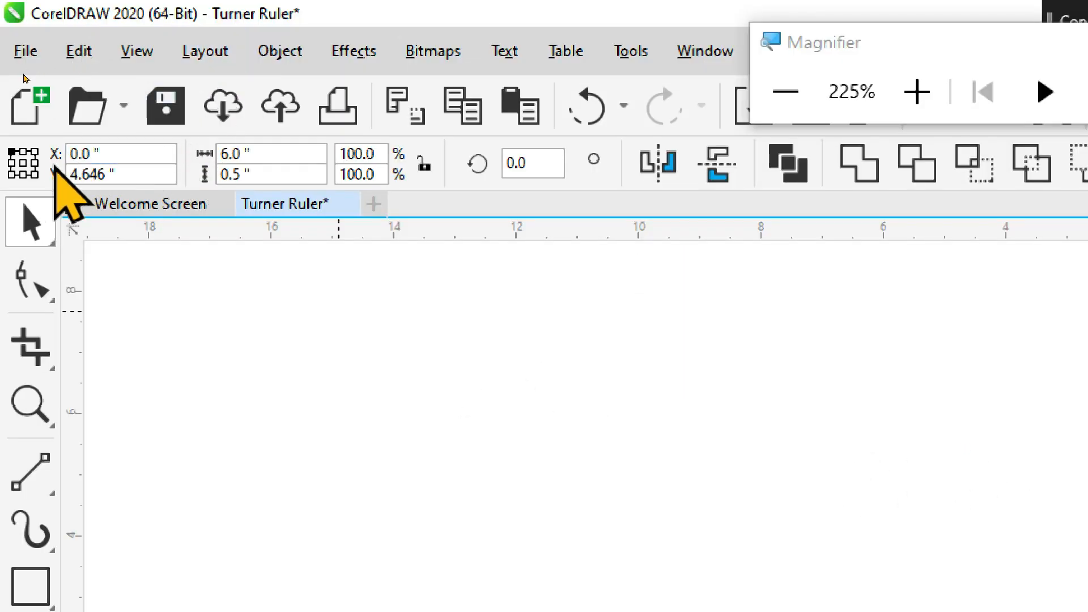
{"action": "left_click", "coordinate": [23, 162]}
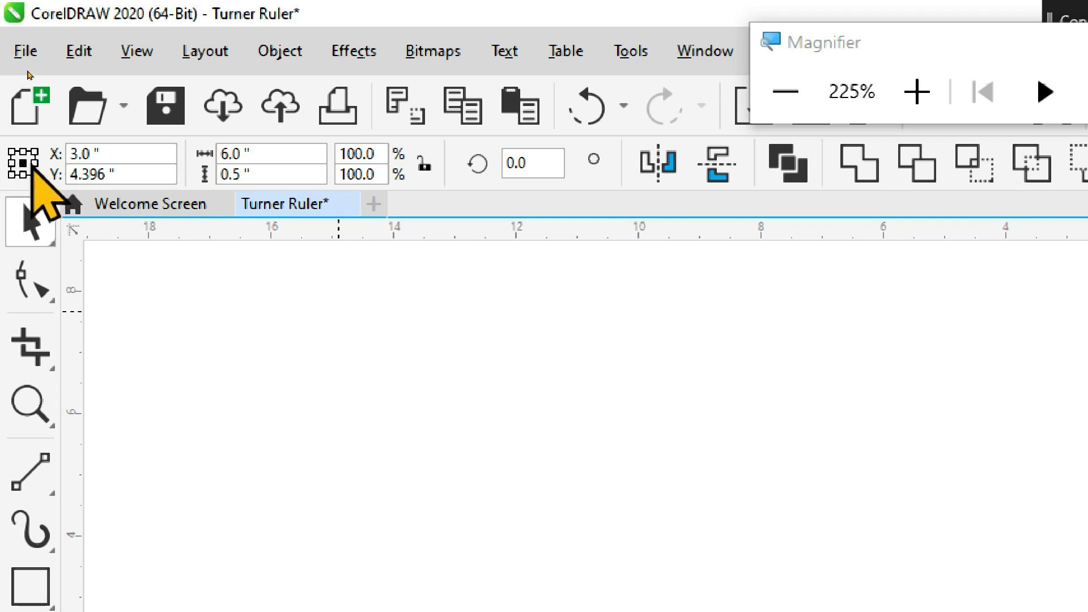
{"action": "left_click_drag", "start_coordinate": [116, 154], "coordinate": [39, 156]}
{"action": "key", "text": "BackSpace"}
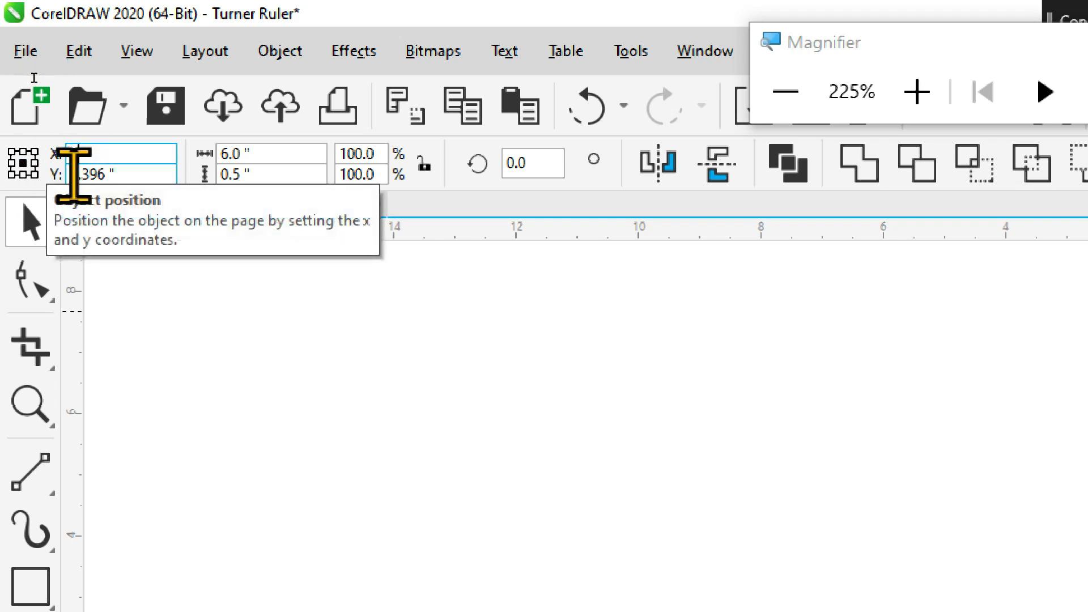
{"action": "type", "text": "0"}
{"action": "key", "text": "Tab"}
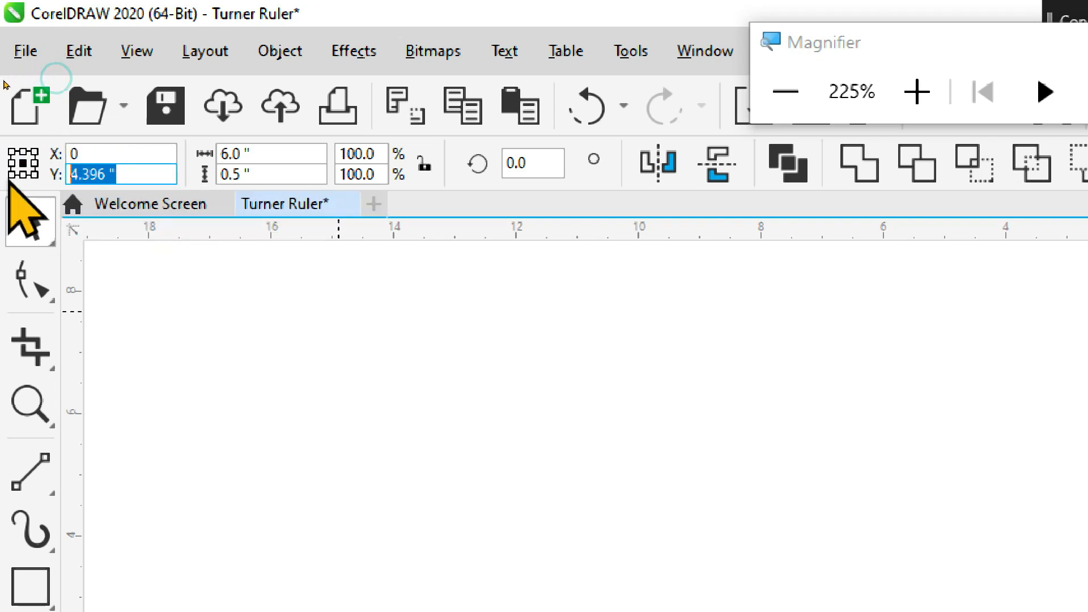
{"action": "type", "text": "3"}
{"action": "key", "text": "Return"}
{"action": "type", "text": "-3.0 \""}
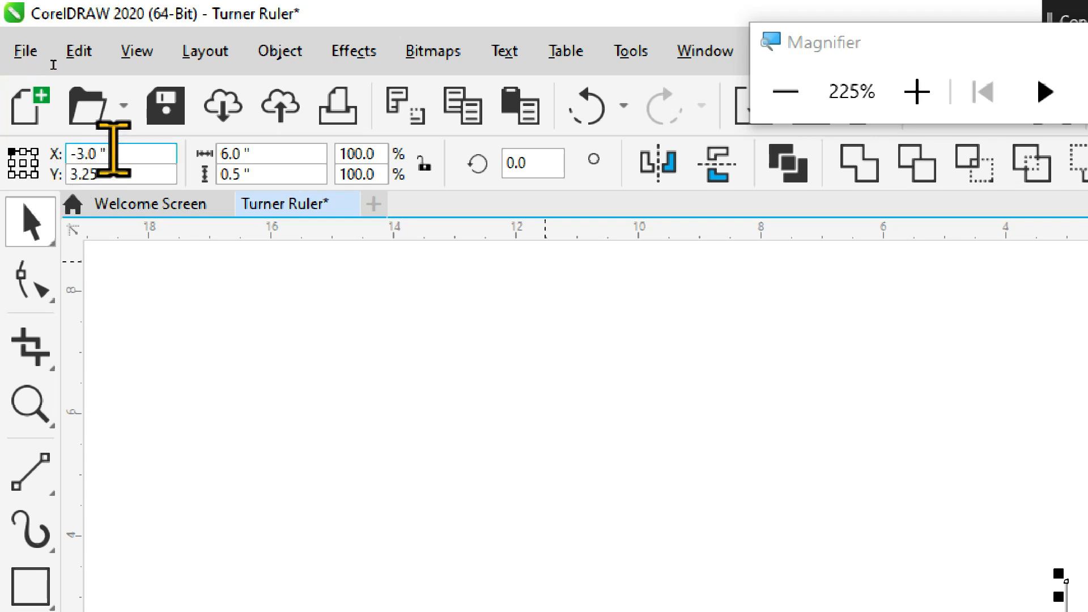
Re-enter horizontal position 0 to confirm the row sits at the page's left edge
{"action": "left_click", "coordinate": [124, 158]}
{"action": "double_click", "coordinate": [124, 155]}
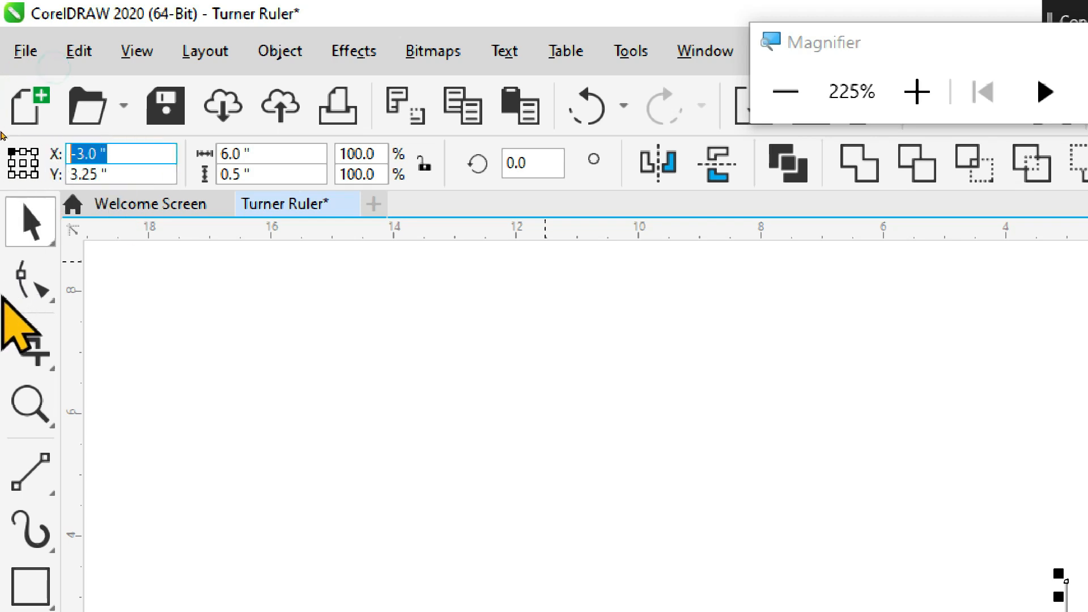
{"action": "type", "text": "0"}
{"action": "key", "text": "Return"}
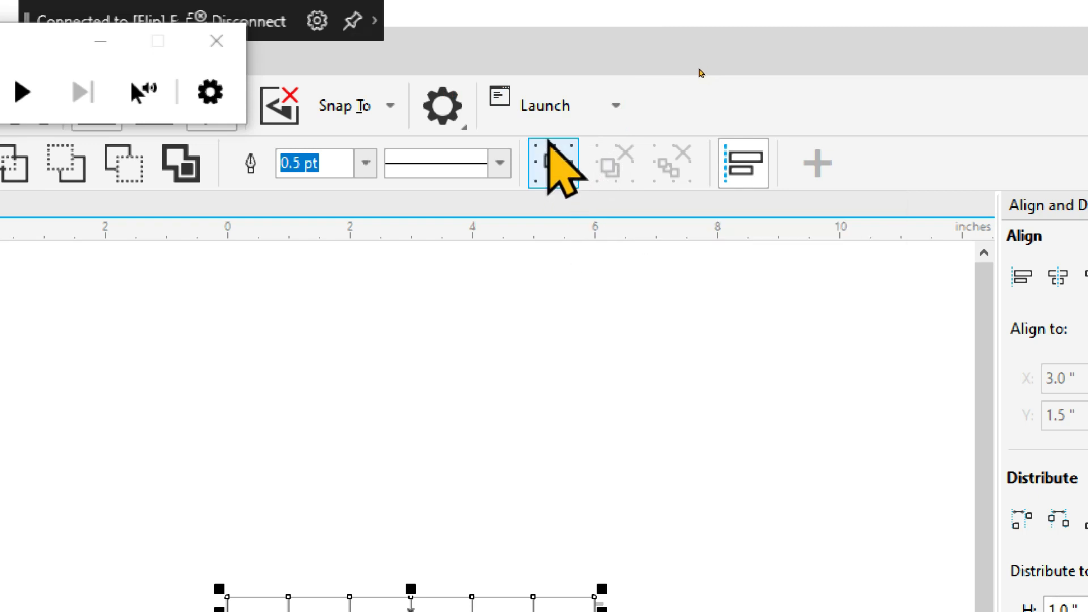
Group the seven inch tick marks, then reselect and deselect the group to check it
{"action": "left_click", "coordinate": [551, 162]}
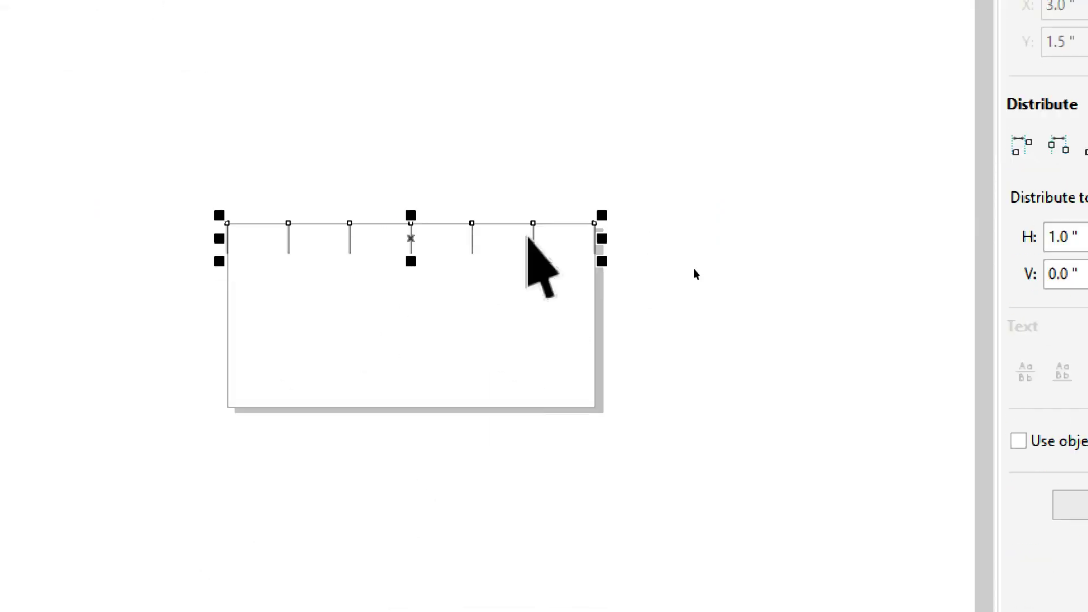
{"action": "left_click", "coordinate": [699, 281]}
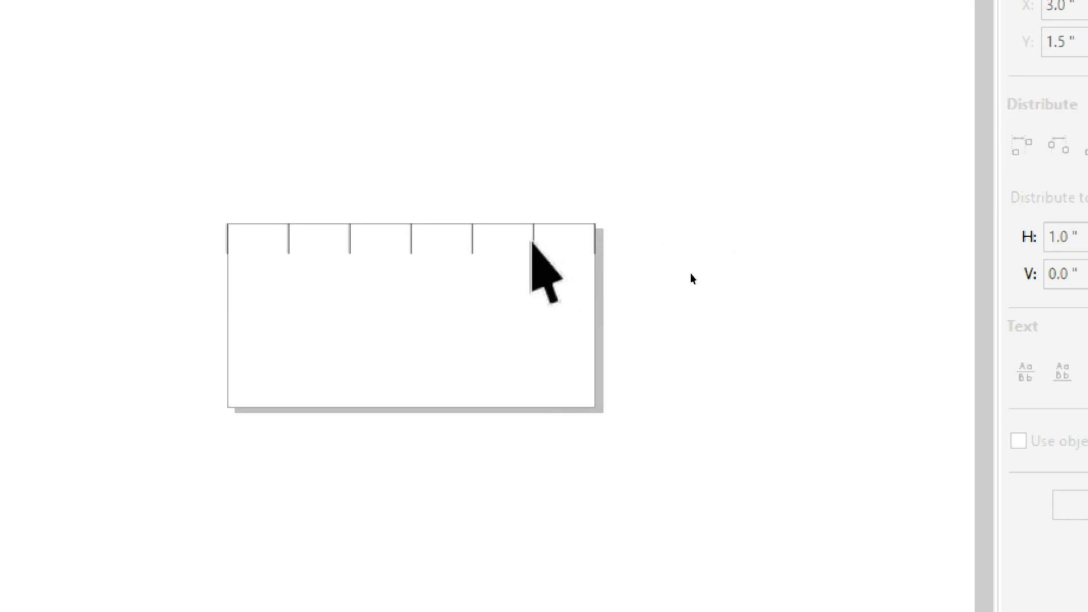
{"action": "left_click", "coordinate": [534, 242]}
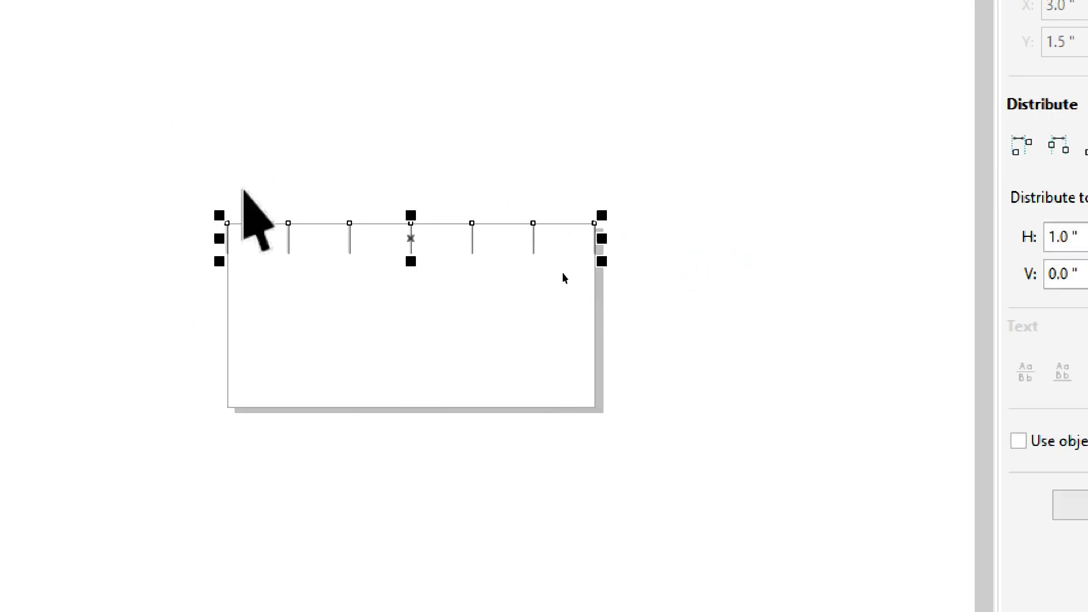
{"action": "left_click", "coordinate": [727, 287]}
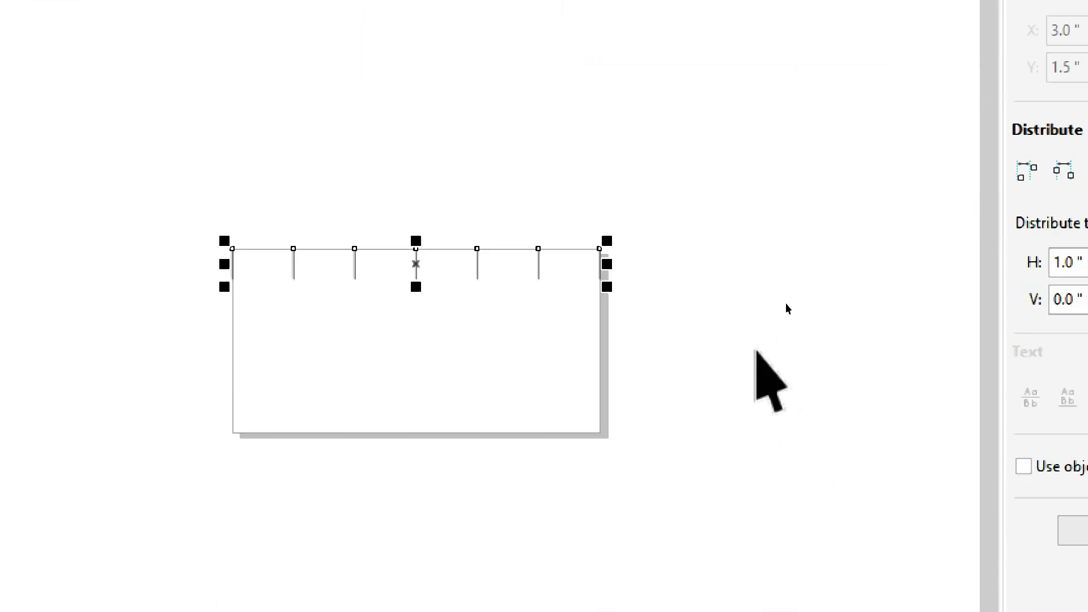
{"action": "left_click", "coordinate": [757, 296]}
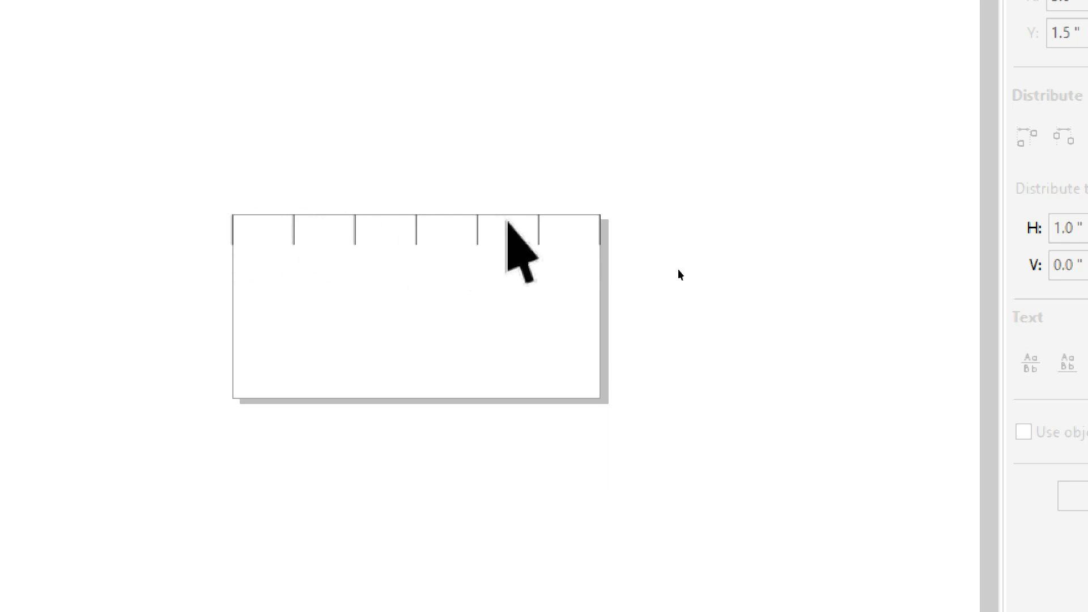
{"action": "scroll", "coordinate": [175, 37], "scroll_direction": "down", "scroll_amount": 3}
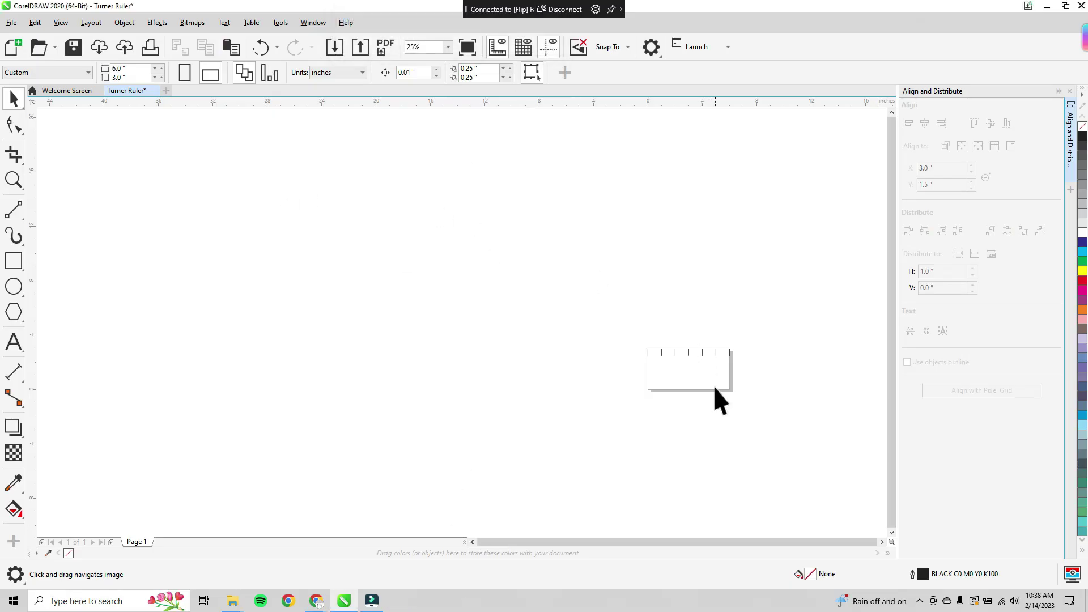
{"action": "scroll", "coordinate": [713, 386], "scroll_direction": "up", "scroll_amount": 3}
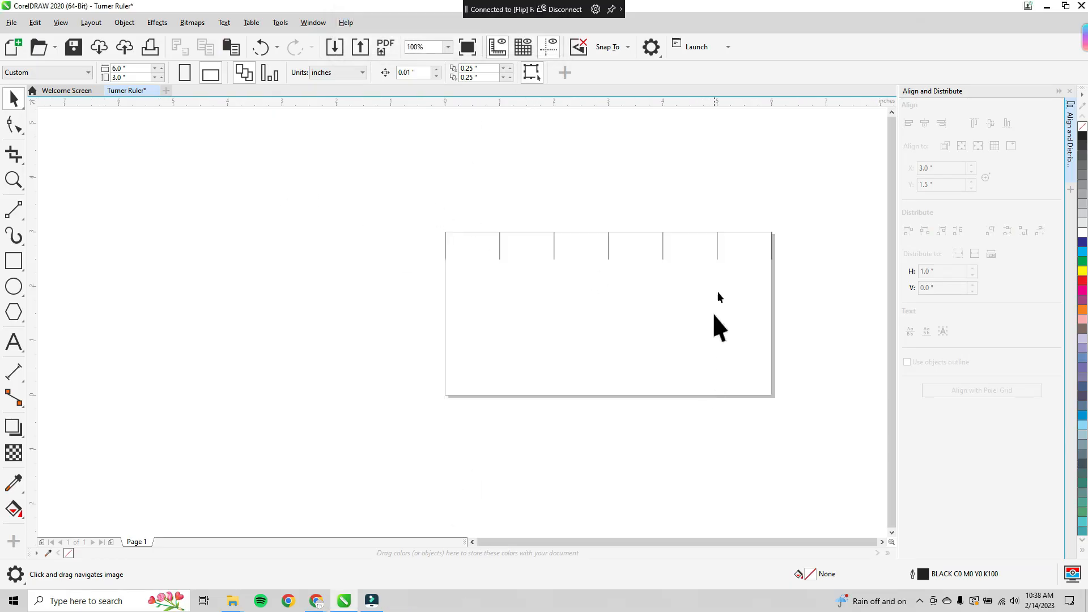
Draw a vertical line above the page and set its height to 0.3 inch
{"action": "left_click_drag", "start_coordinate": [712, 314], "coordinate": [677, 323]}
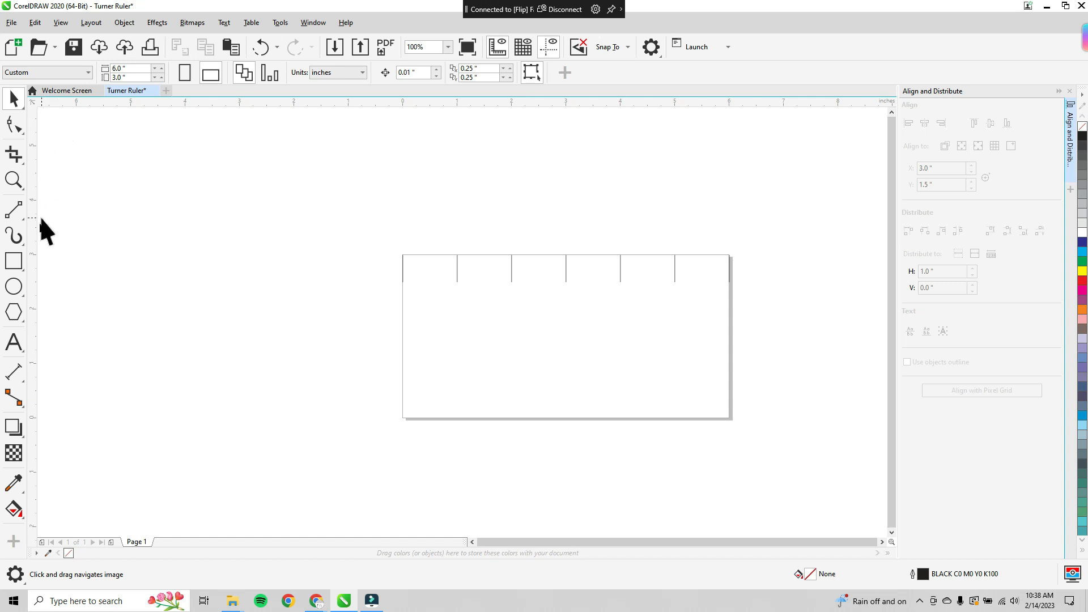
{"action": "left_click", "coordinate": [14, 211]}
{"action": "left_click_drag", "start_coordinate": [439, 182], "coordinate": [438, 217]}
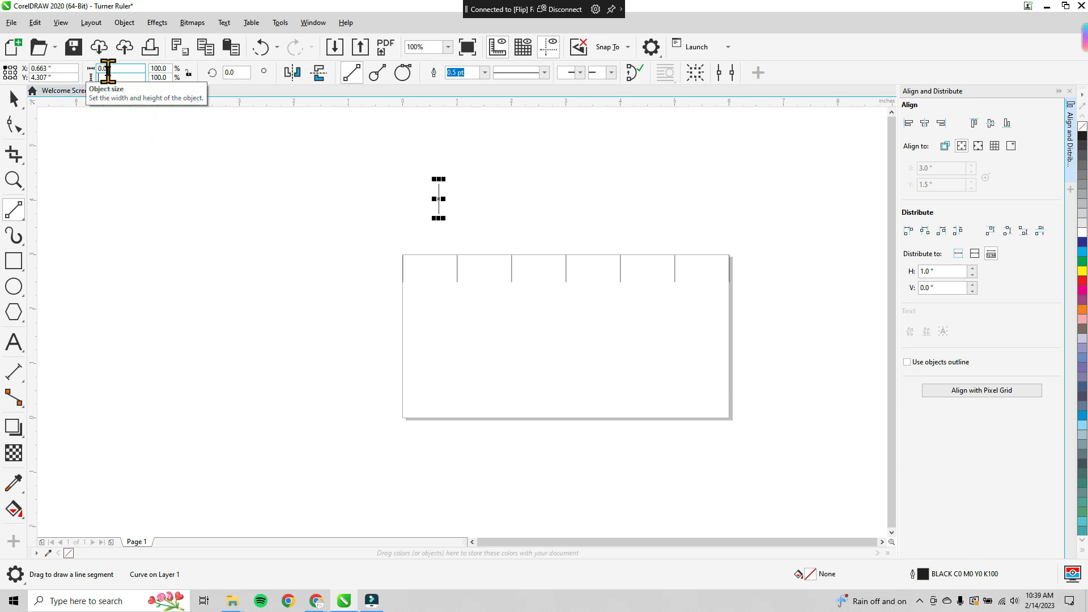
{"action": "type", "text": ".3"}
{"action": "key", "text": "Return"}
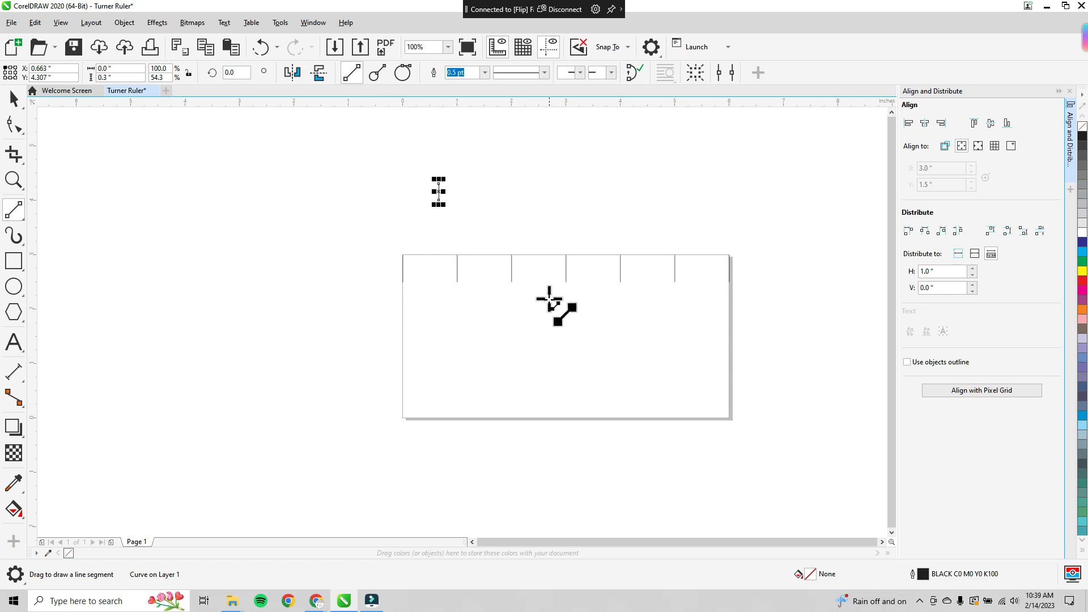
Duplicate the 0.3-inch line into six copies and begin marquee-selecting them with the Pick tool
{"action": "key", "text": "ctrl+d"}
{"action": "key", "text": "ctrl+d"}
{"action": "key", "text": "ctrl+d"}
{"action": "key", "text": "ctrl+d"}
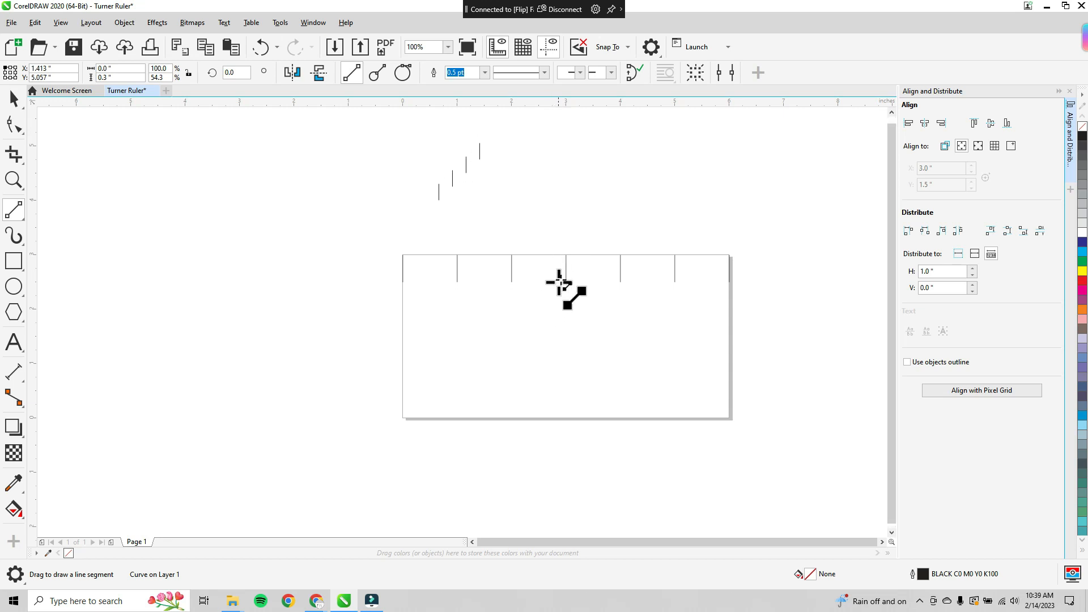
{"action": "key", "text": "ctrl+d"}
{"action": "left_click_drag", "start_coordinate": [626, 226], "coordinate": [610, 304]}
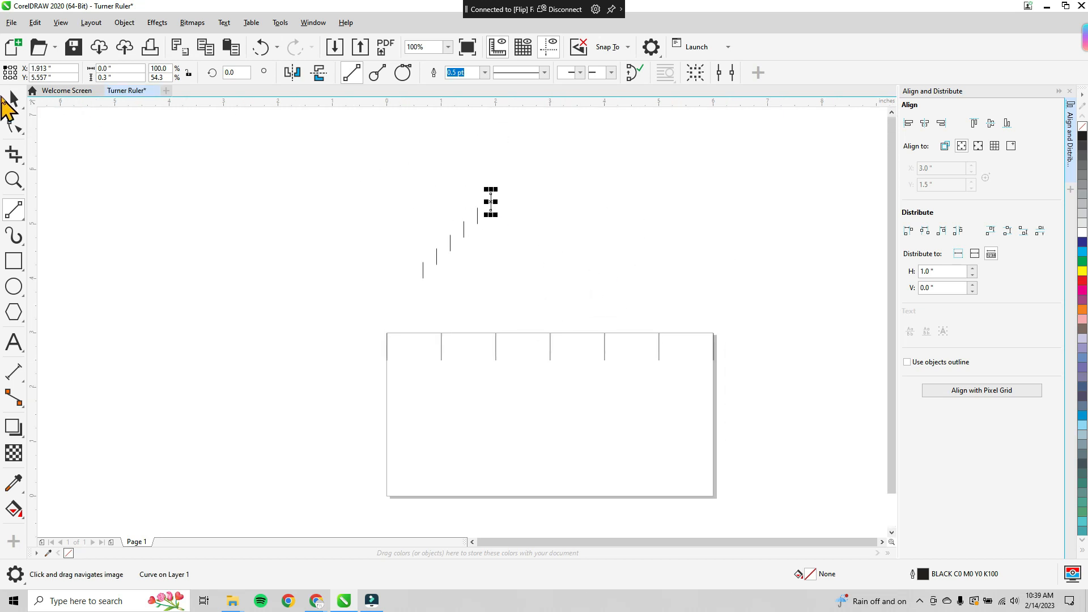
{"action": "left_click", "coordinate": [10, 98]}
{"action": "left_click_drag", "start_coordinate": [353, 156], "coordinate": [380, 180]}
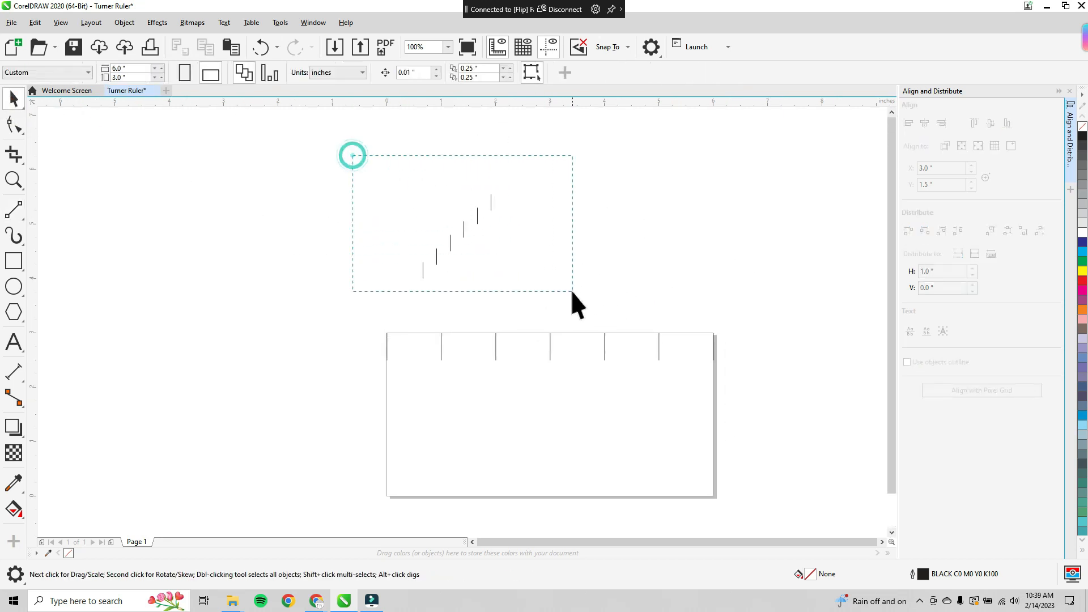
Align the six short ticks to the top edge, distribute them evenly, and shift them to X 0.5 inch
{"action": "left_click_drag", "start_coordinate": [571, 291], "coordinate": [671, 310]}
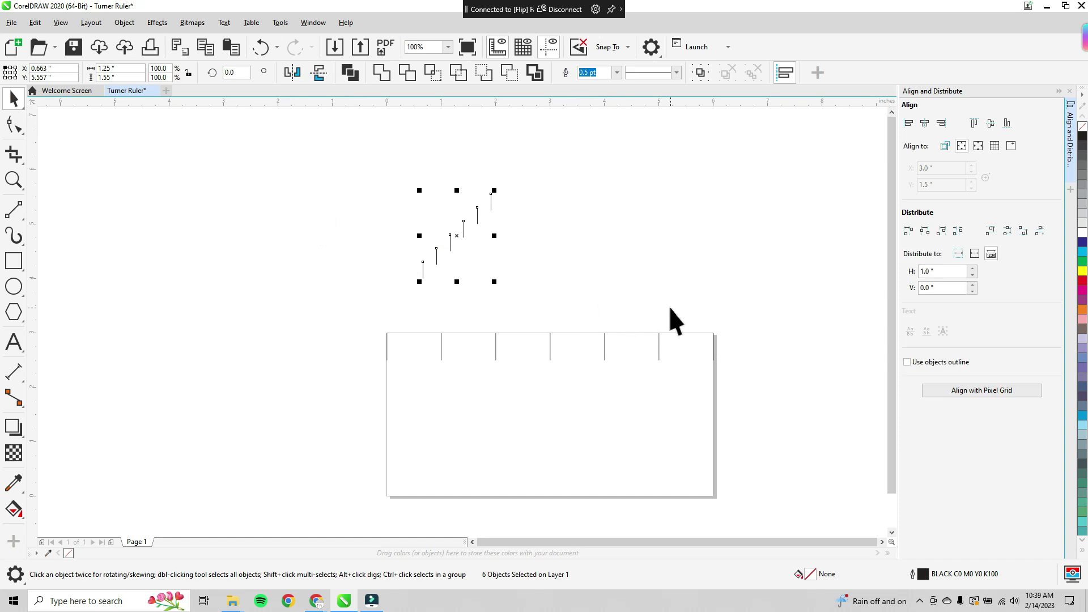
{"action": "left_click", "coordinate": [974, 123]}
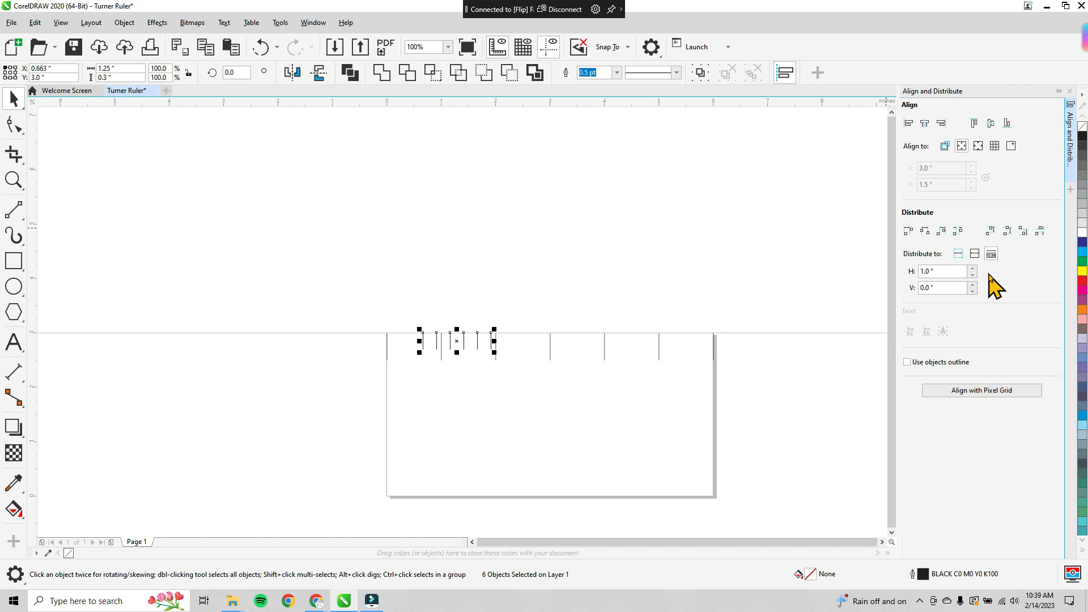
{"action": "left_click", "coordinate": [960, 232]}
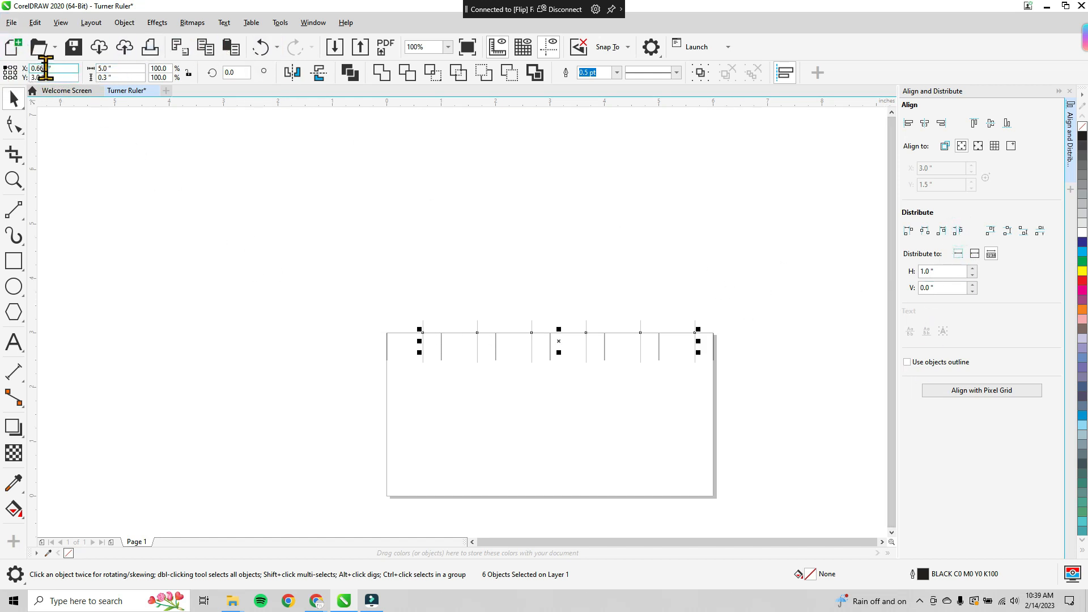
{"action": "key", "text": "BackSpace"}
{"action": "type", "text": "5"}
{"action": "key", "text": "Return"}
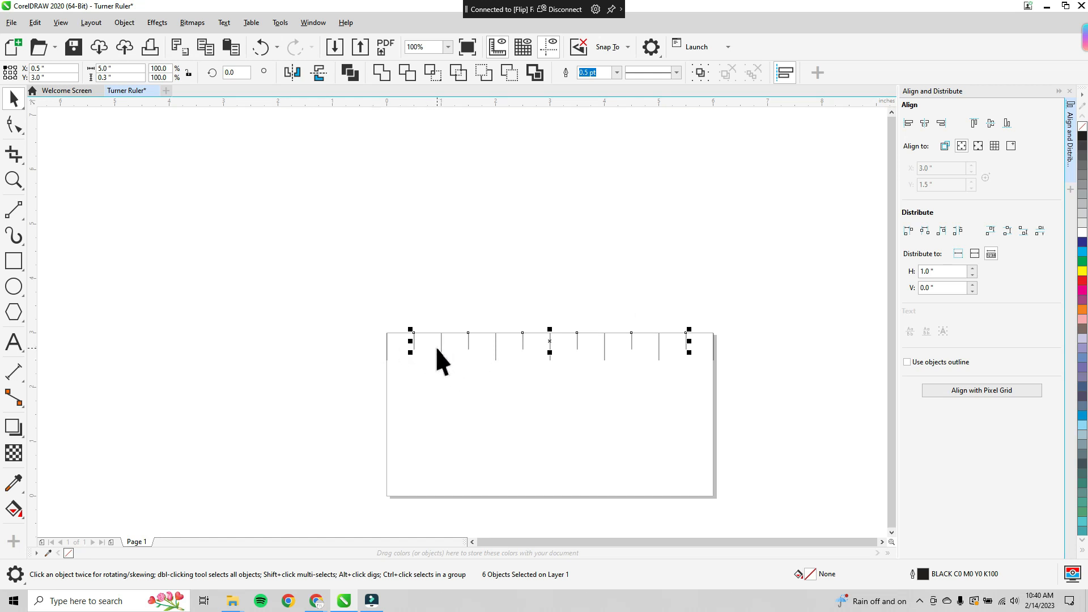
{"action": "scroll", "coordinate": [423, 343], "scroll_direction": "up", "scroll_amount": 3}
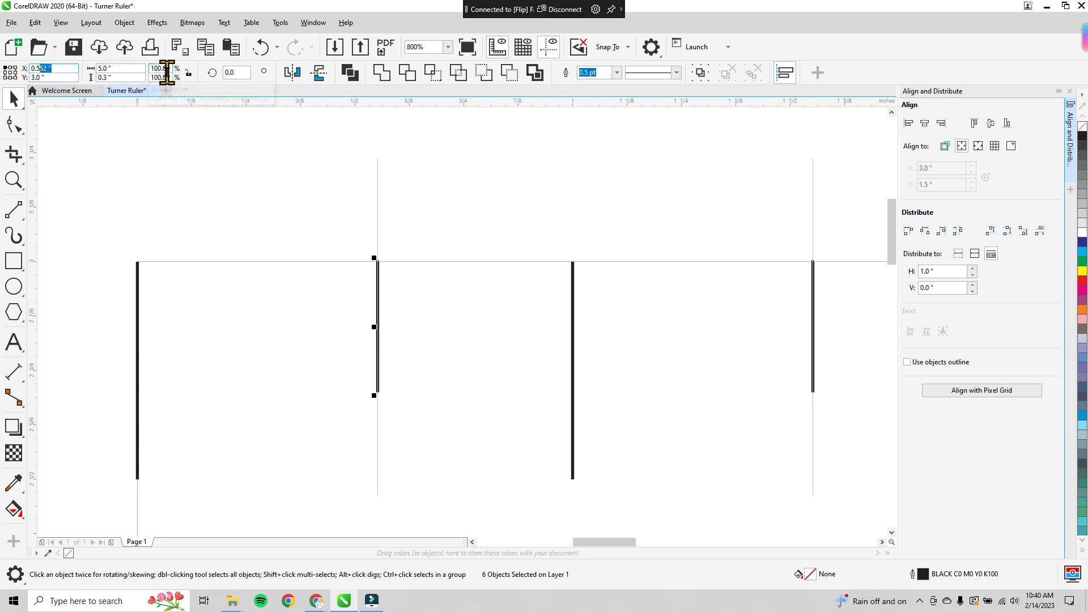
Apply the half-inch position and measure a 0.50-inch dimension from the edge to the first short tick
{"action": "key", "text": "Return"}
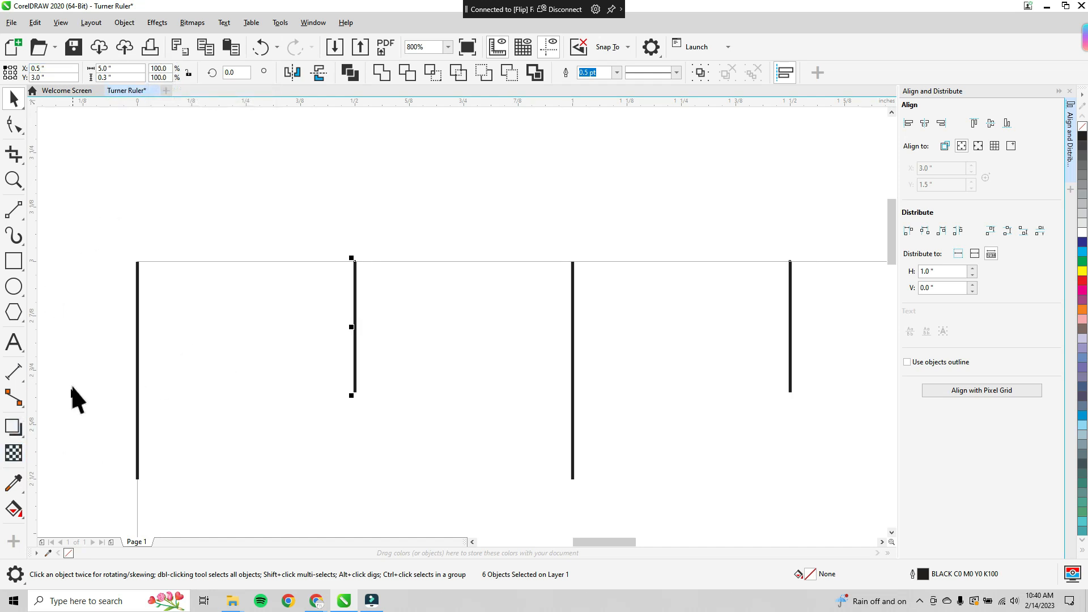
{"action": "left_click", "coordinate": [17, 378]}
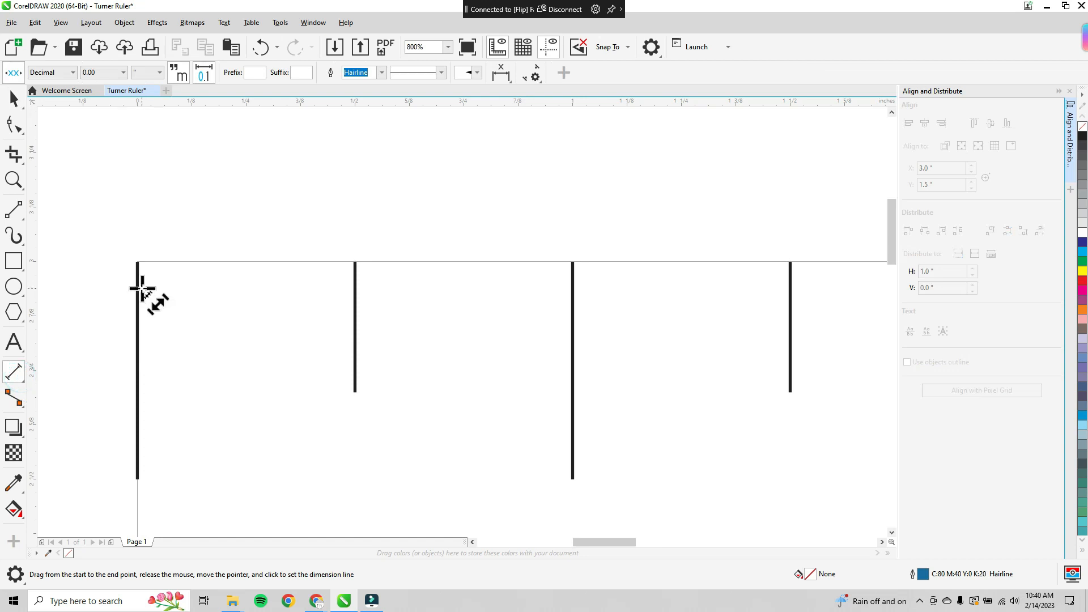
{"action": "left_click_drag", "start_coordinate": [137, 287], "coordinate": [355, 287]}
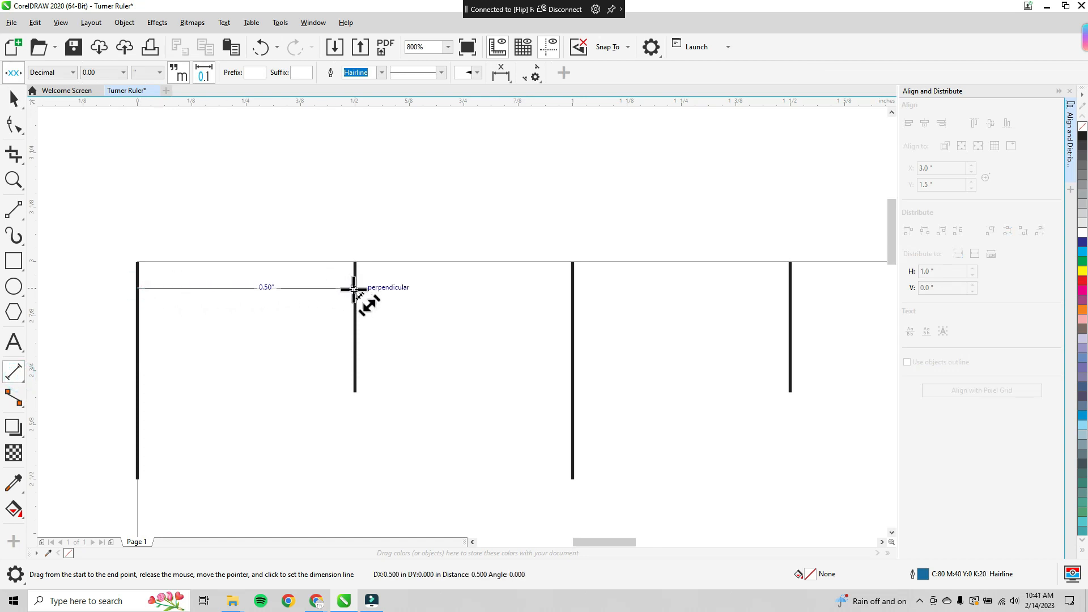
{"action": "left_click", "coordinate": [246, 309]}
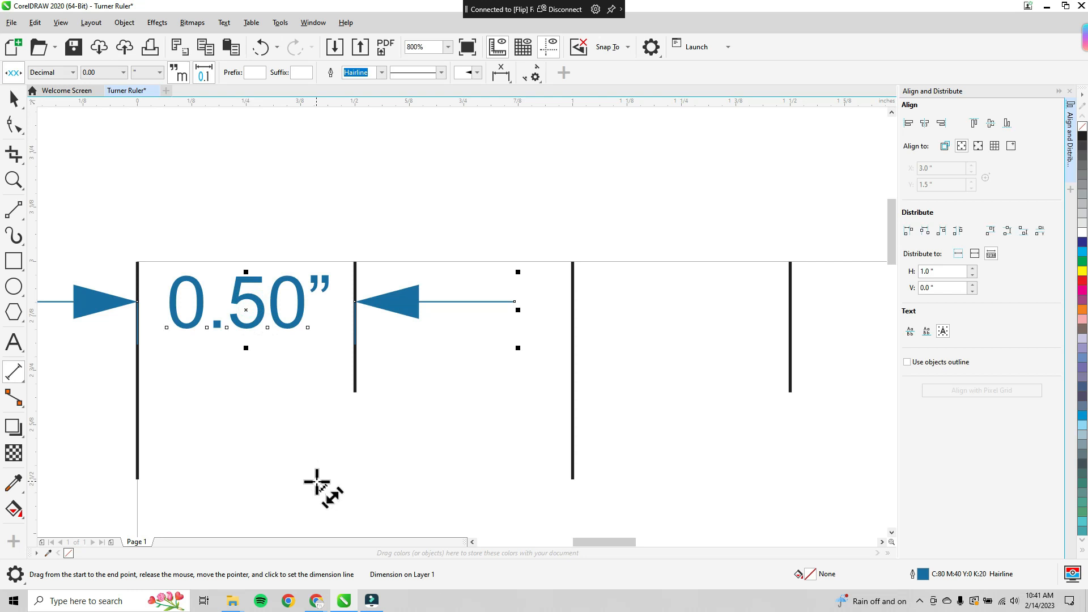
Delete the test measurement and group the half-inch tick marks together
{"action": "key", "text": "Delete"}
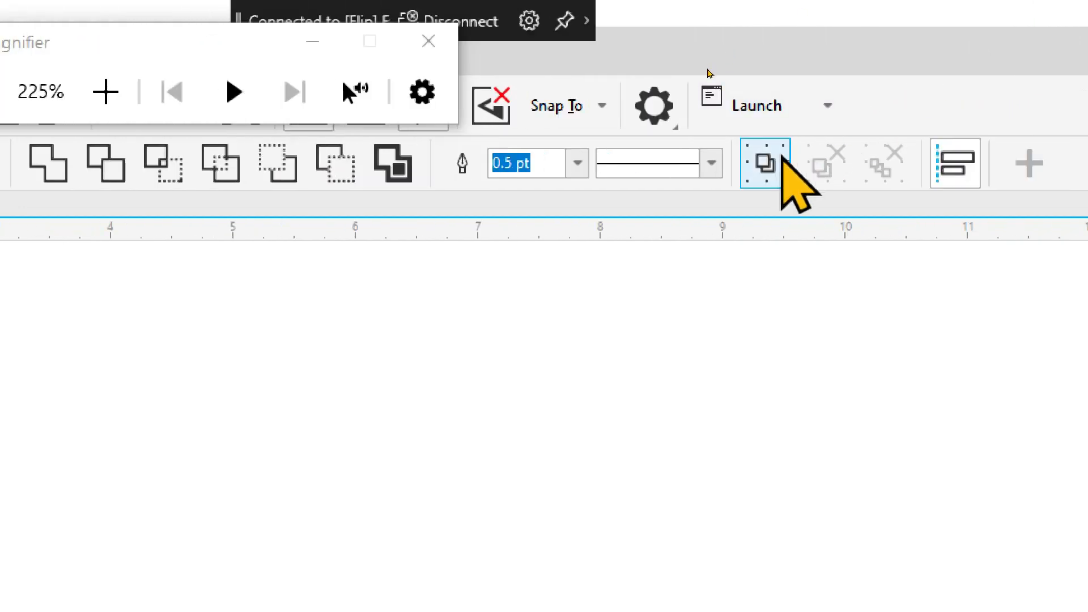
{"action": "left_click", "coordinate": [780, 160]}
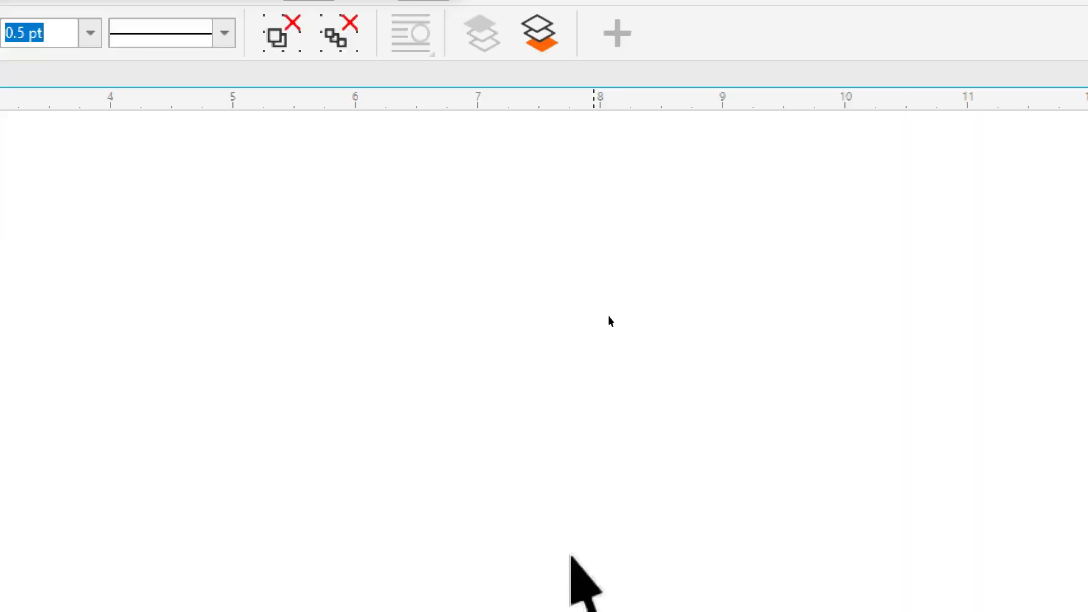